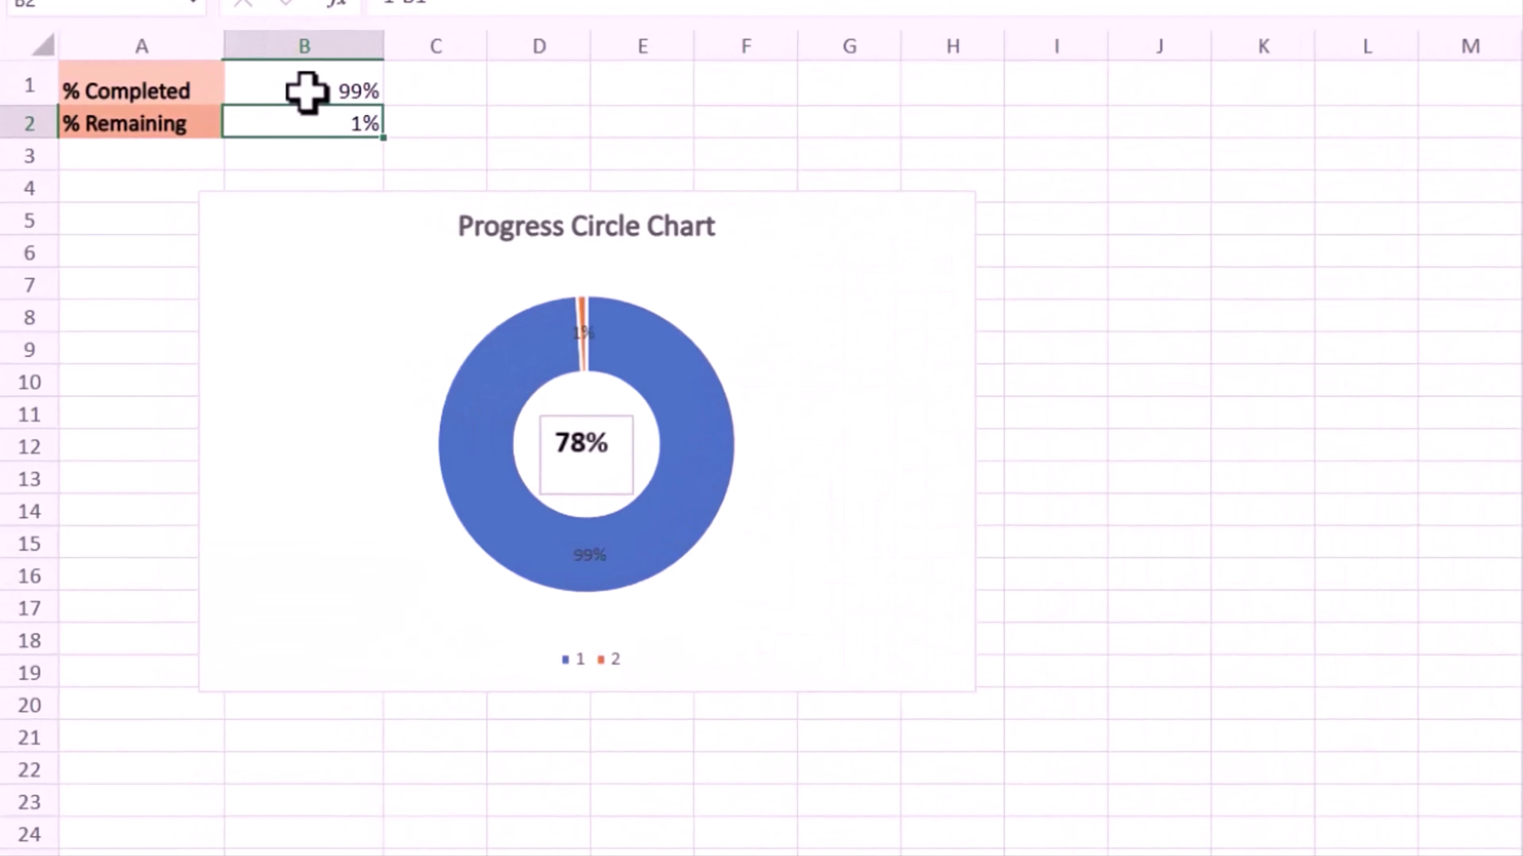
Replace the 99% in B1 with 50% so the doughnut splits evenly
click(305, 91)
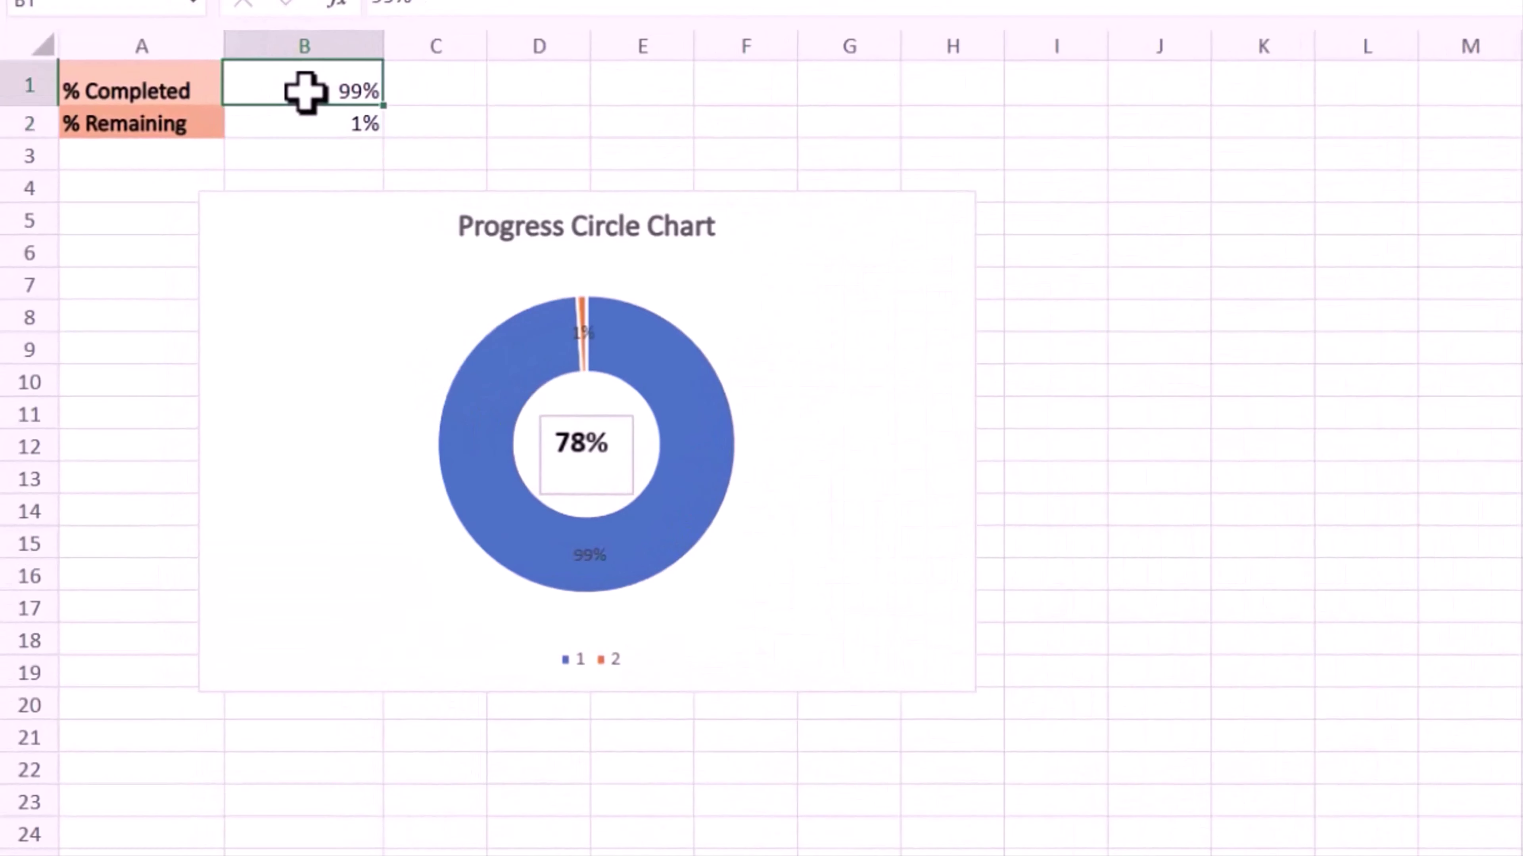
double_click(304, 91)
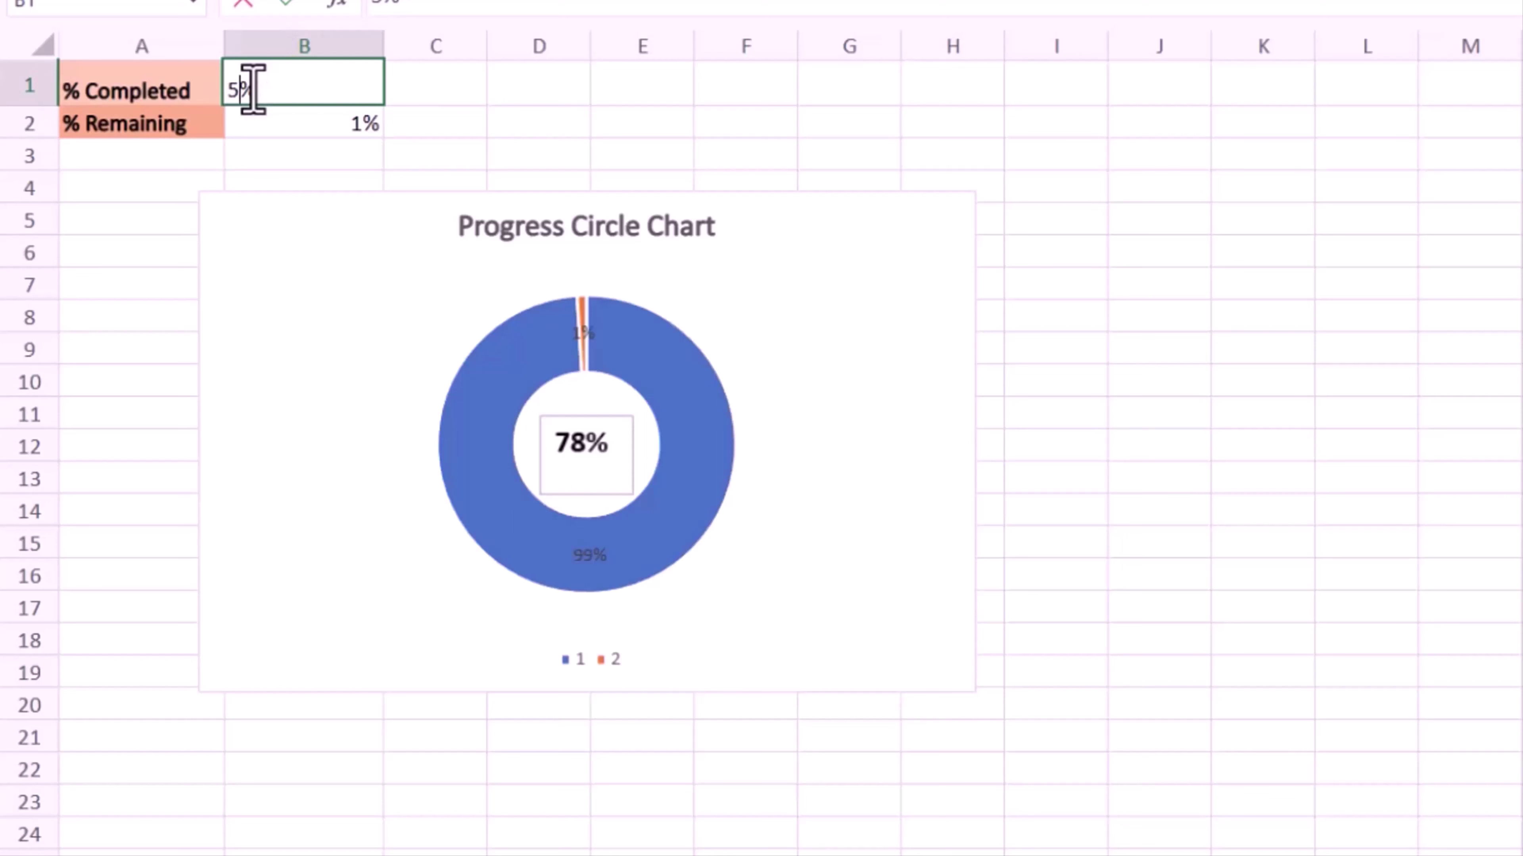
text(50)
click(260, 123)
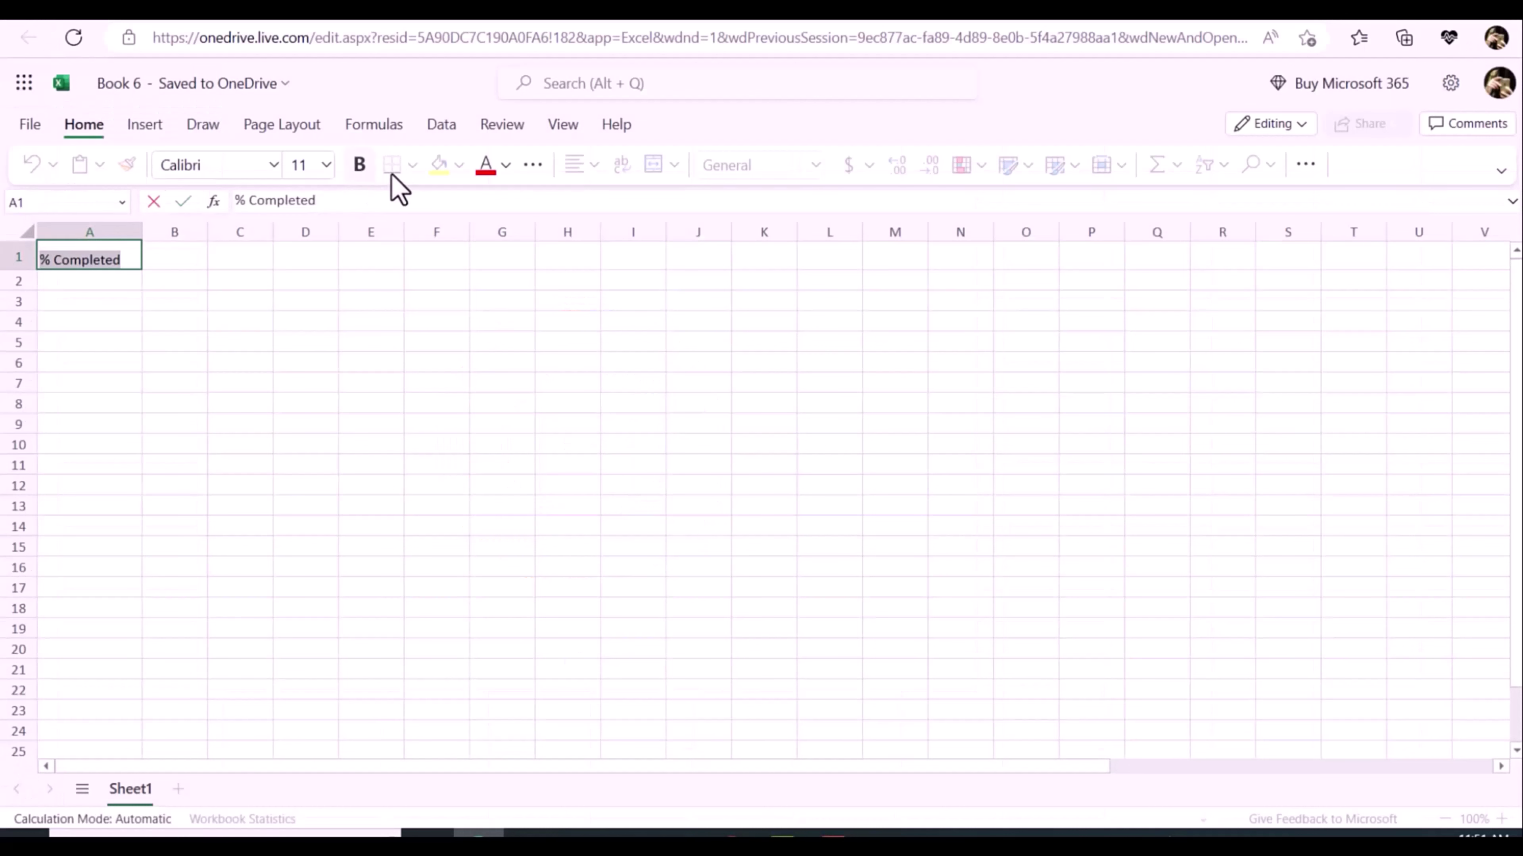
Bold the '% Completed' label in A1 and add a bold '% Remaining' label in A2
click(359, 168)
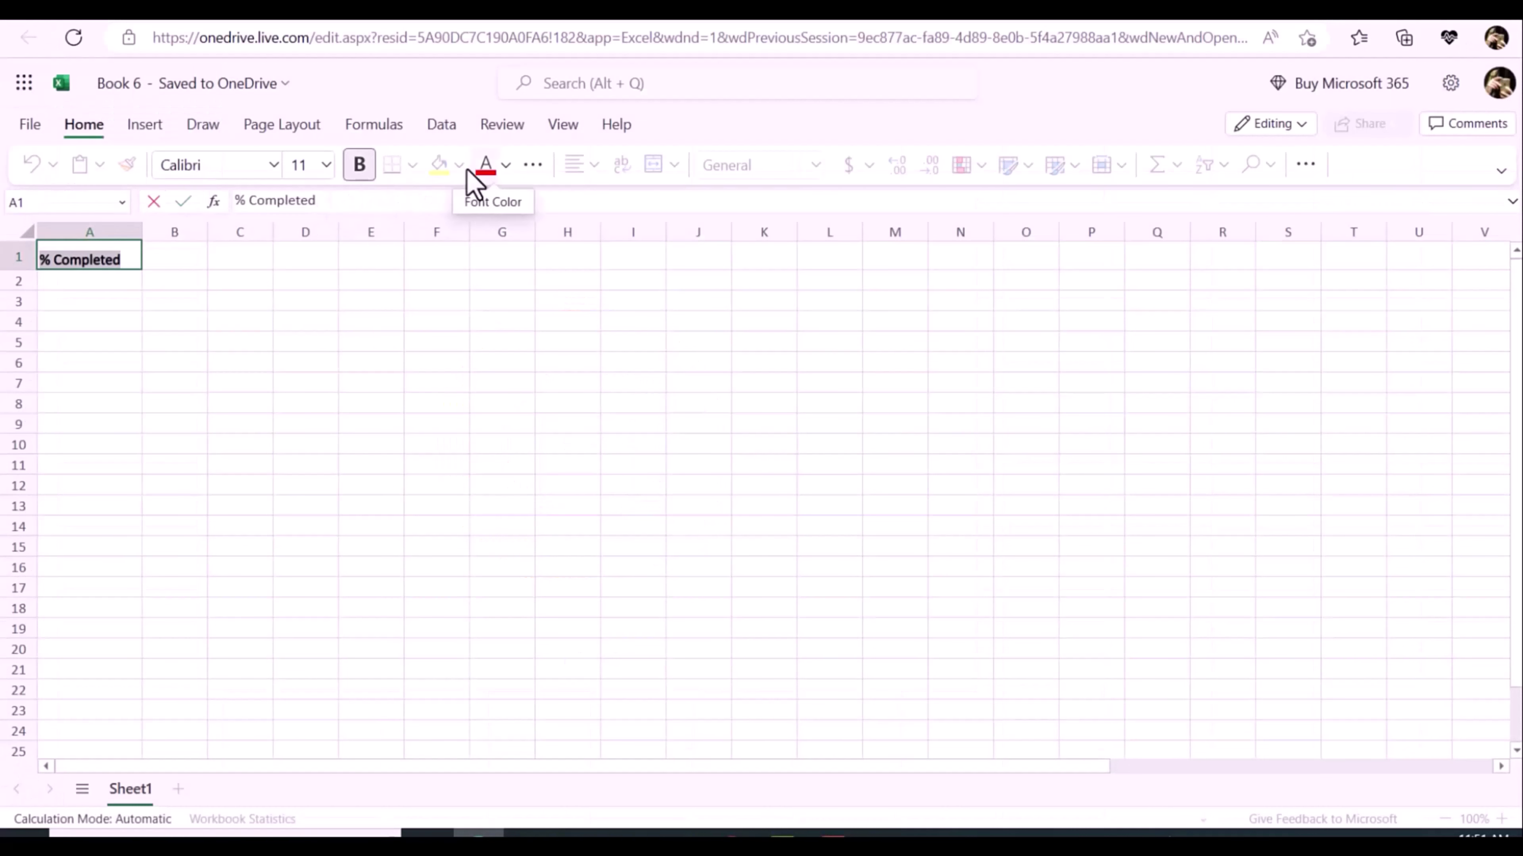
click(120, 281)
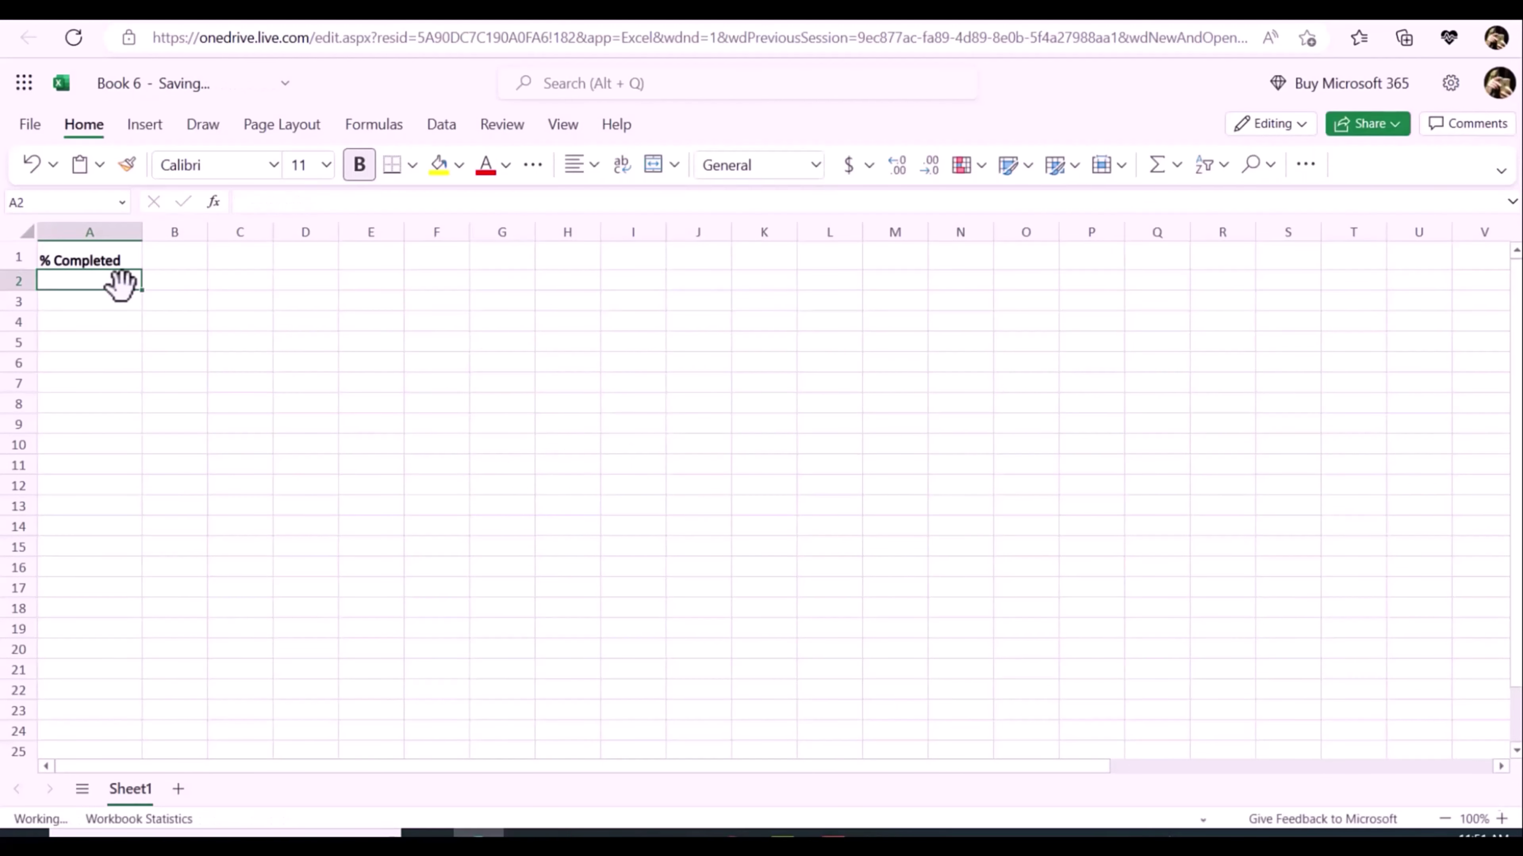
text(%)
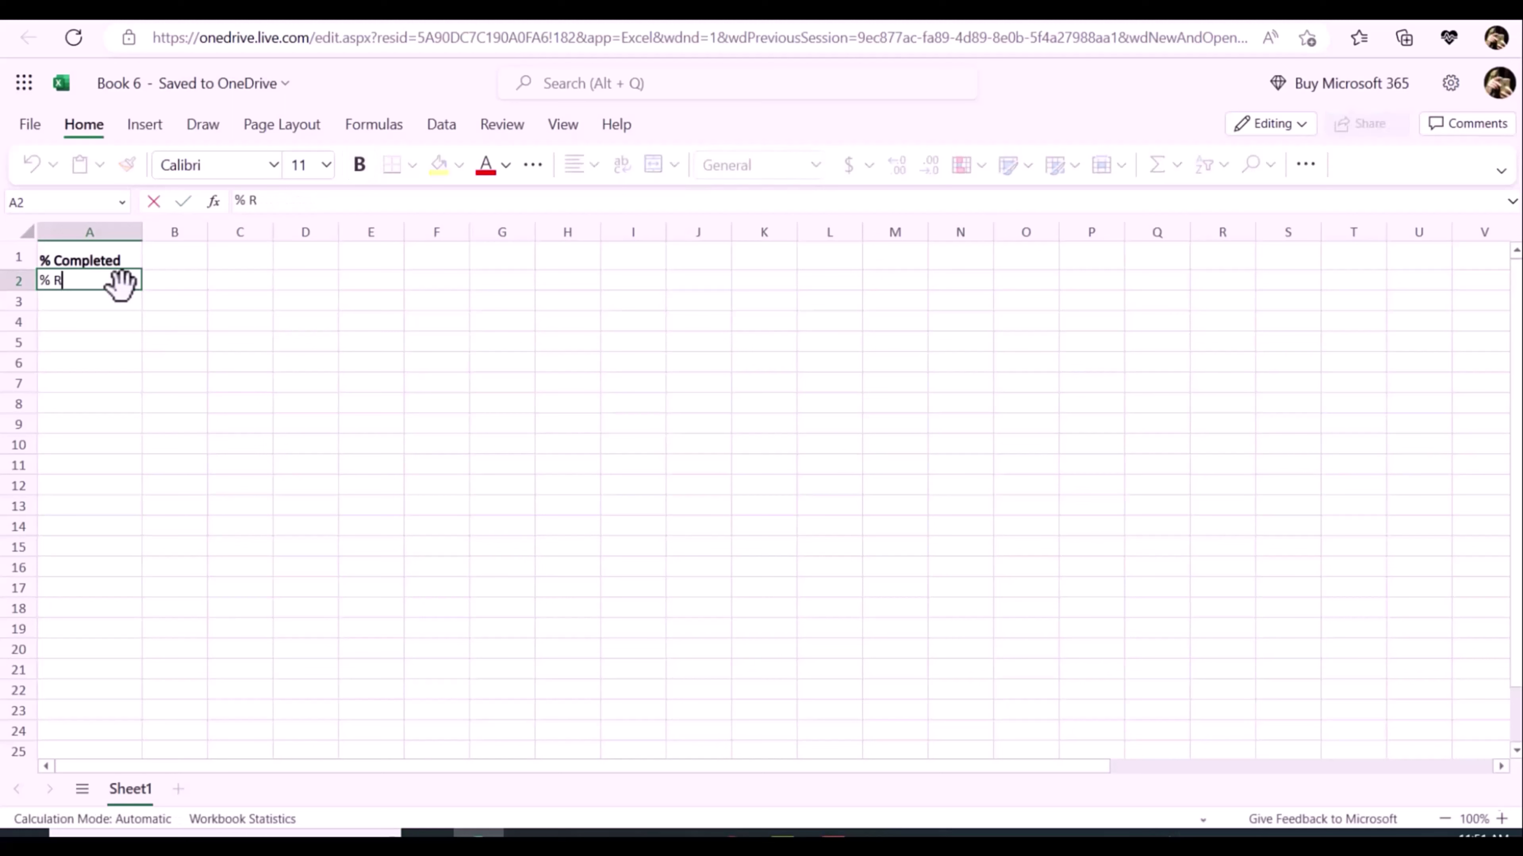
text( Renaining)
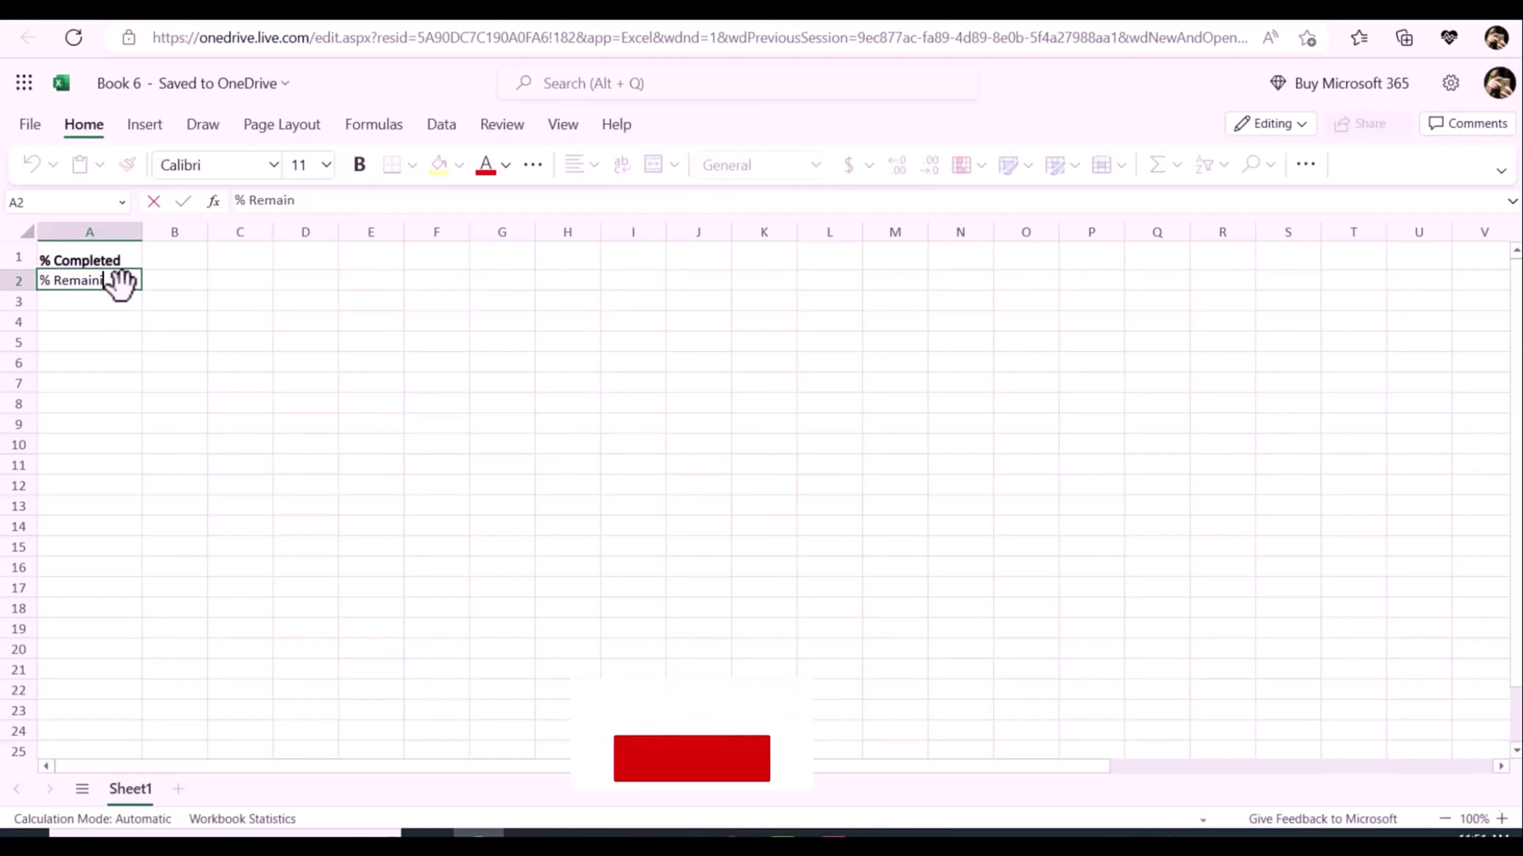
drag(109, 288, 39, 289)
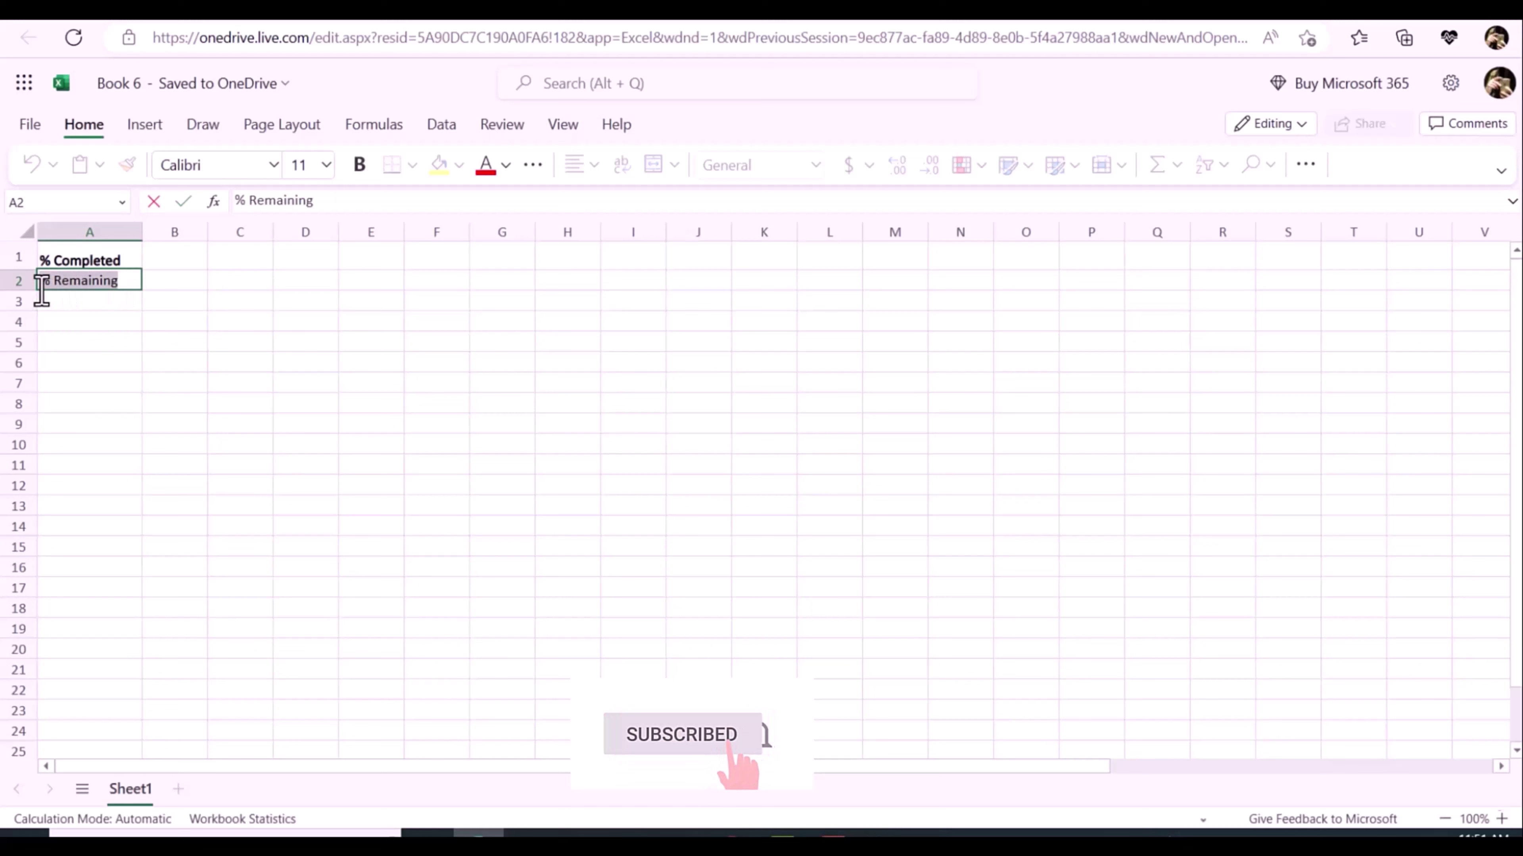
click(359, 174)
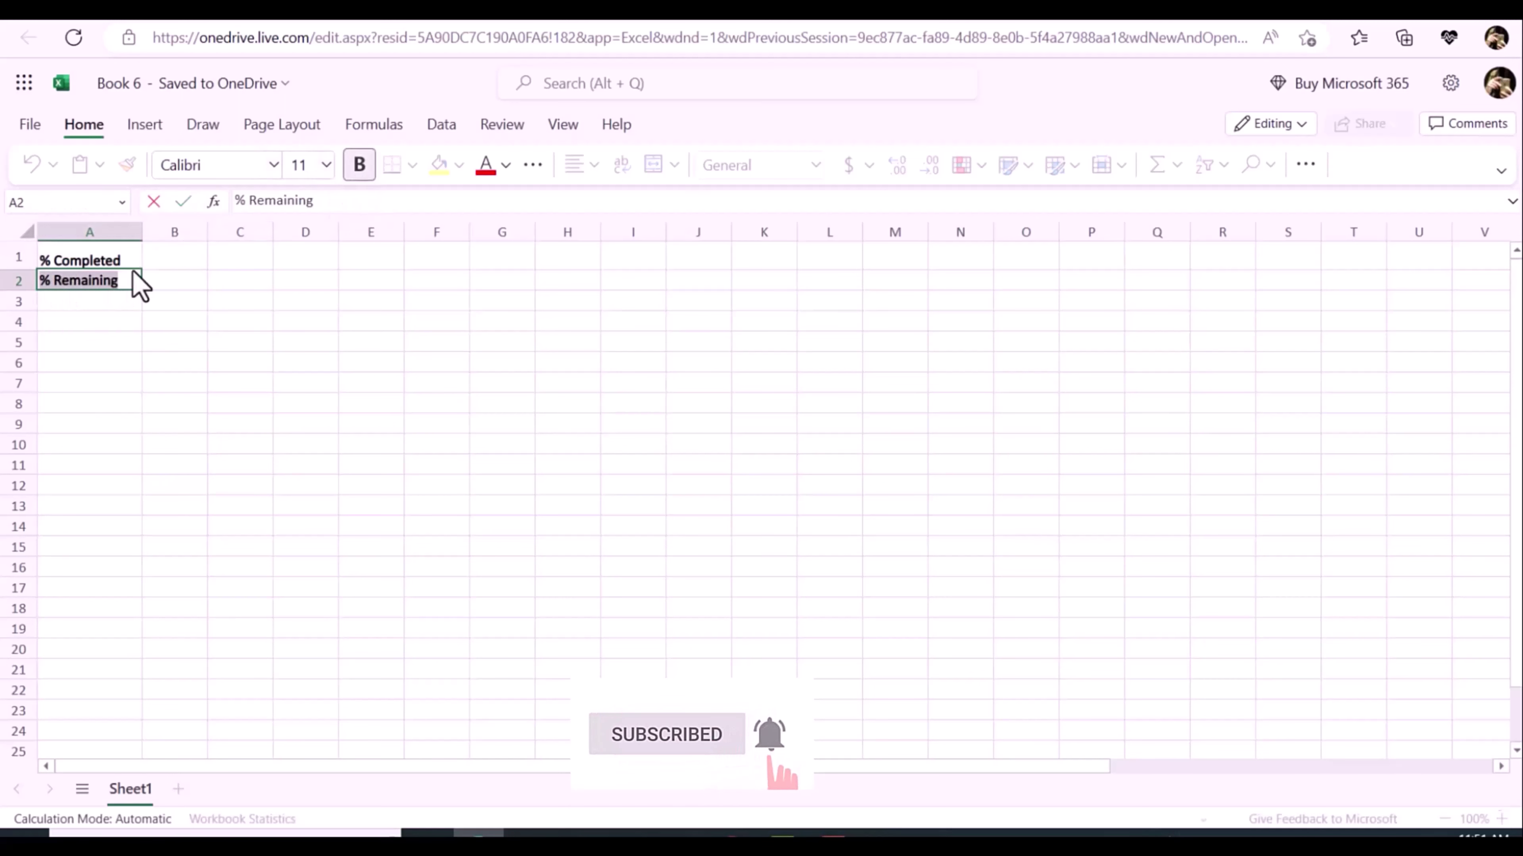
Fill A1 with light orange and A2 with a slightly darker orange
click(130, 259)
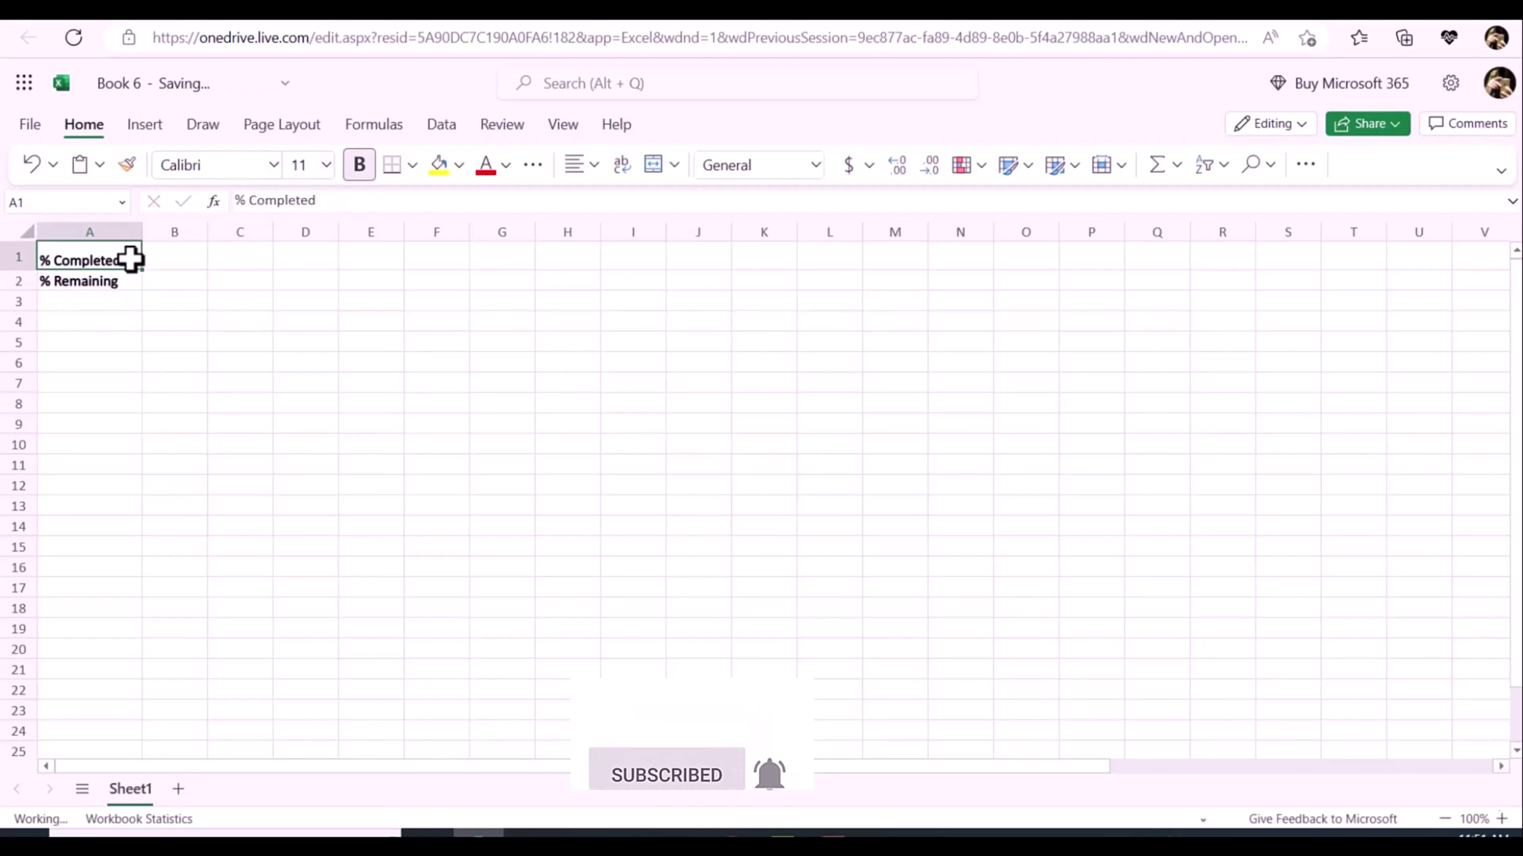
click(460, 169)
click(597, 305)
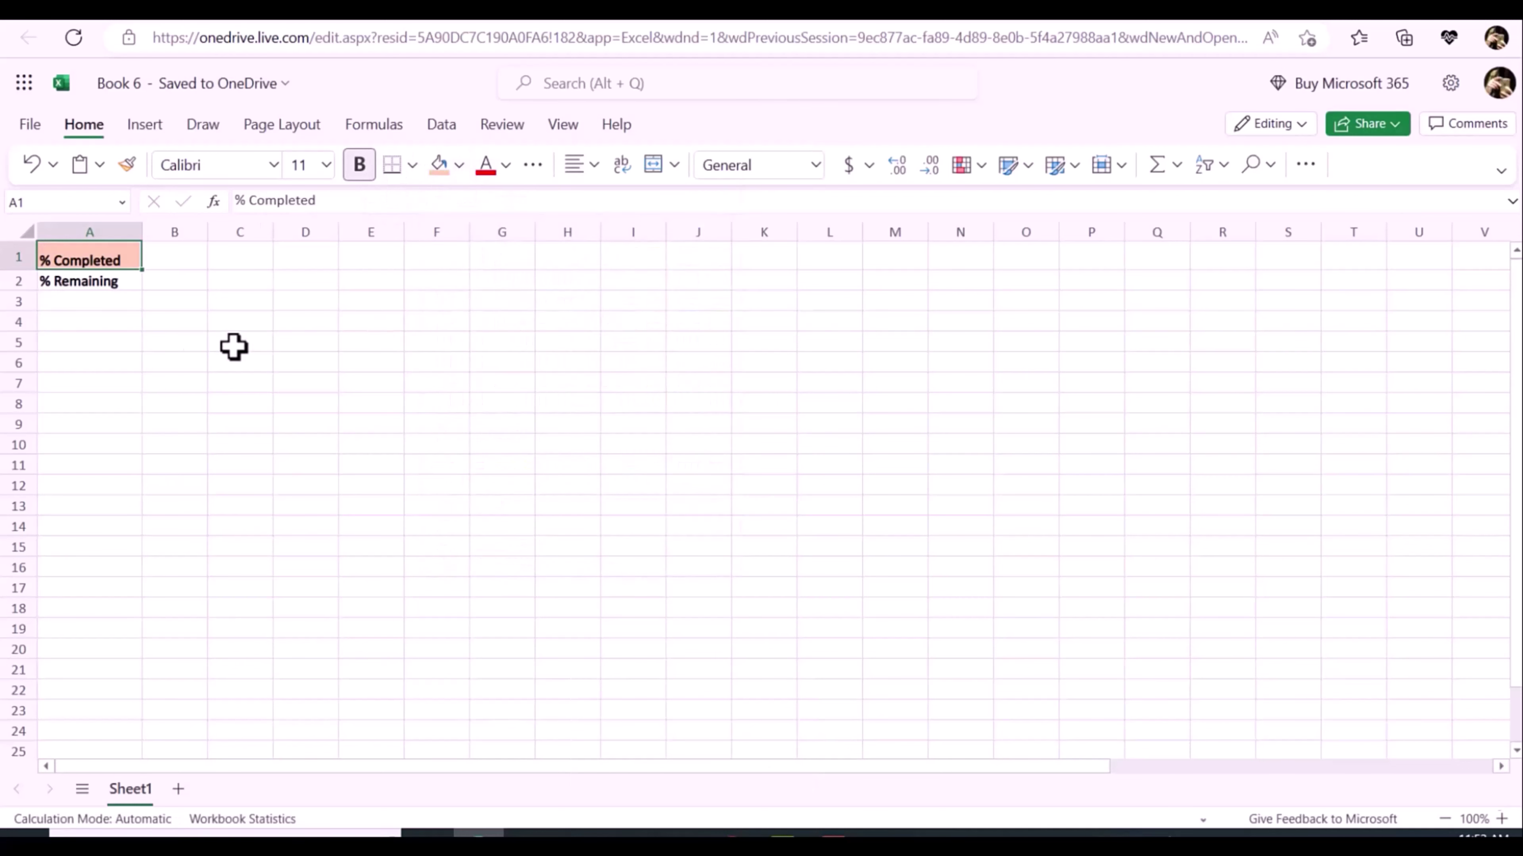
click(109, 285)
click(459, 167)
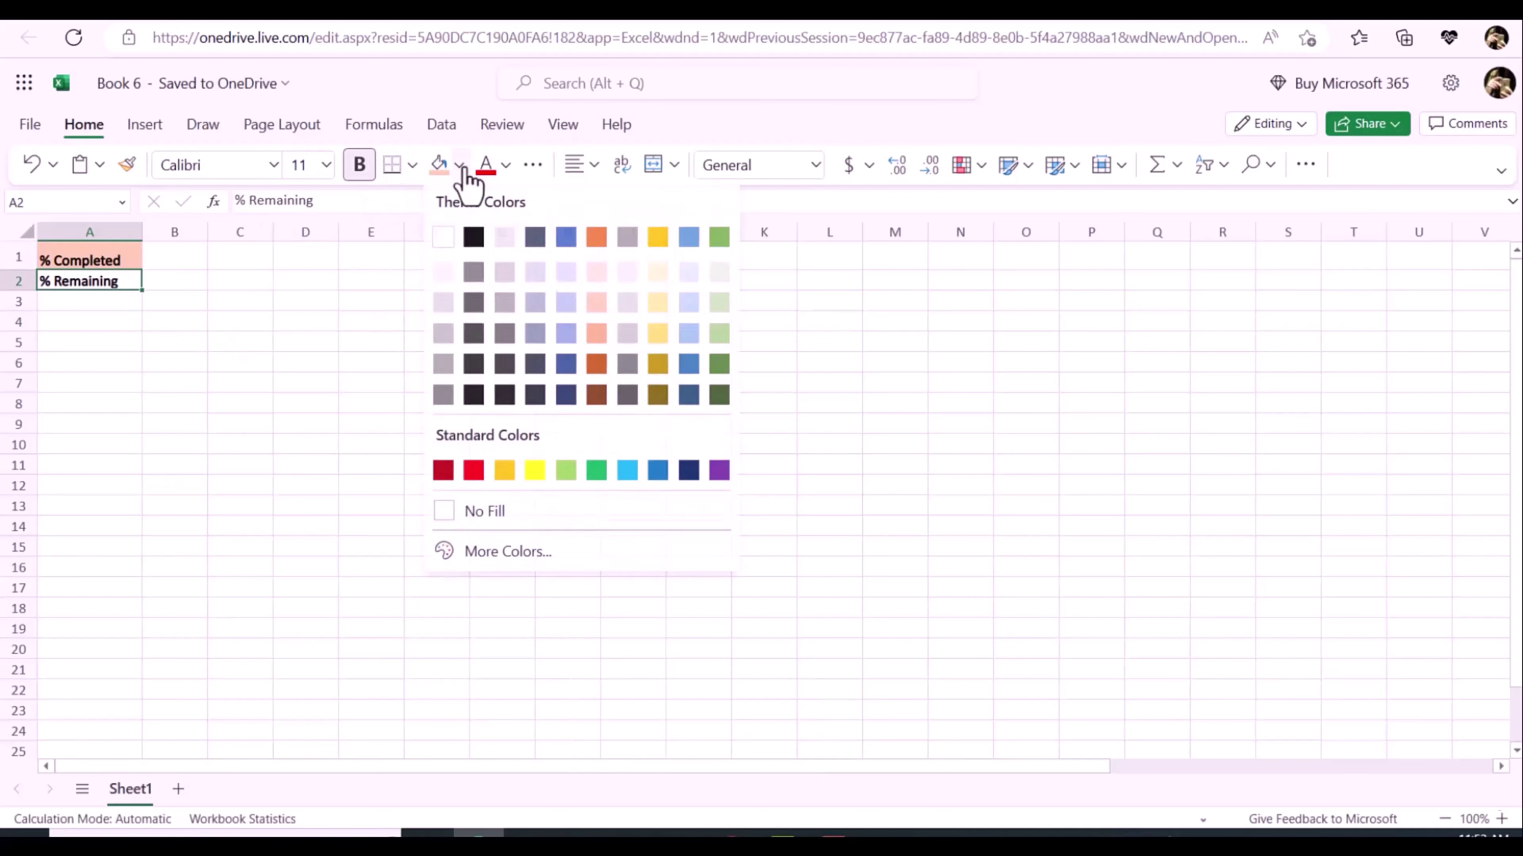
click(596, 336)
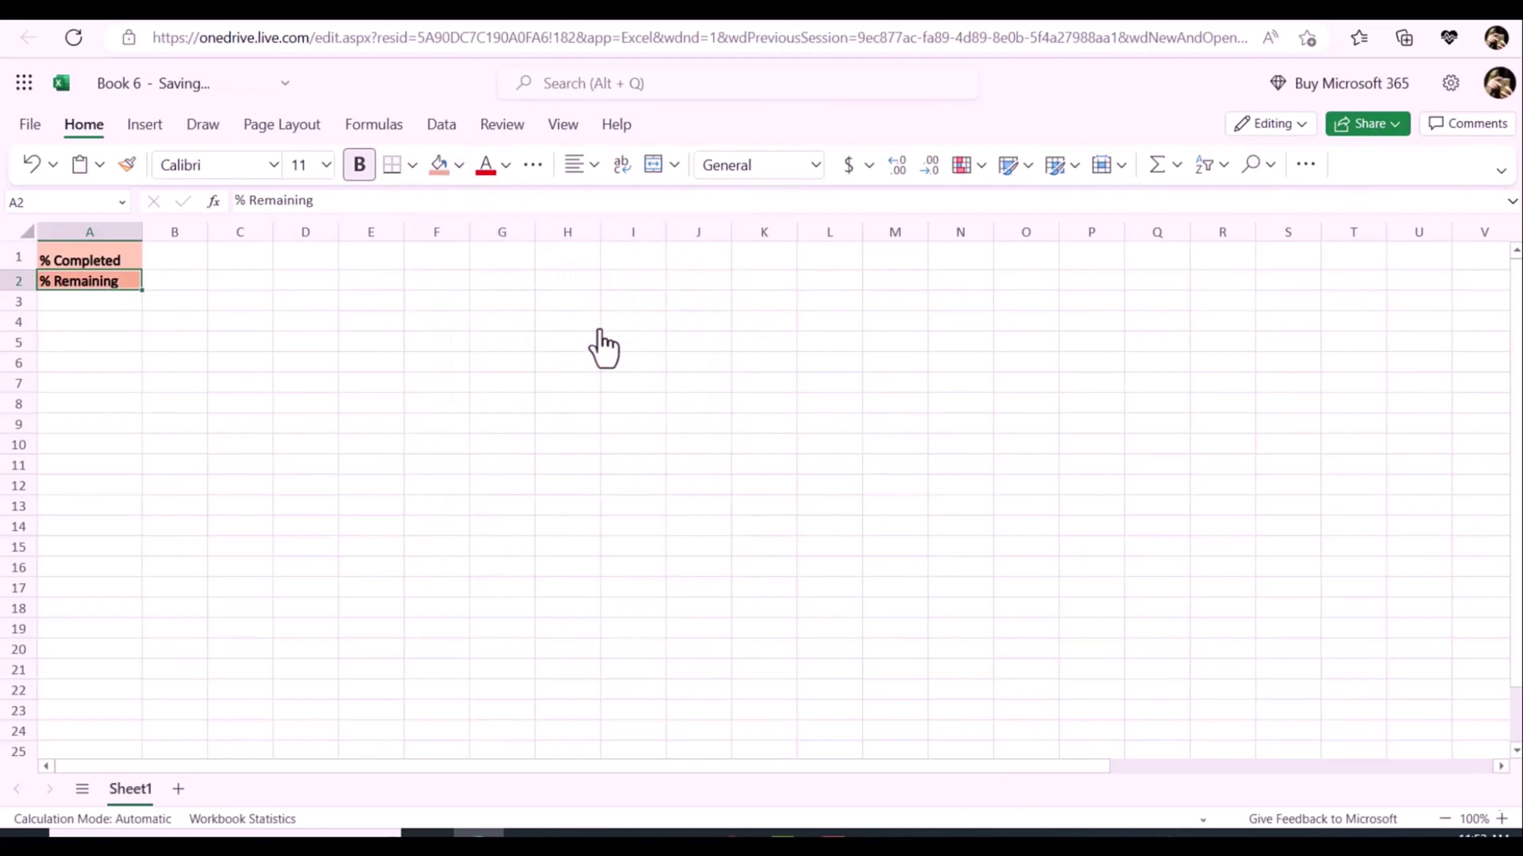
click(188, 253)
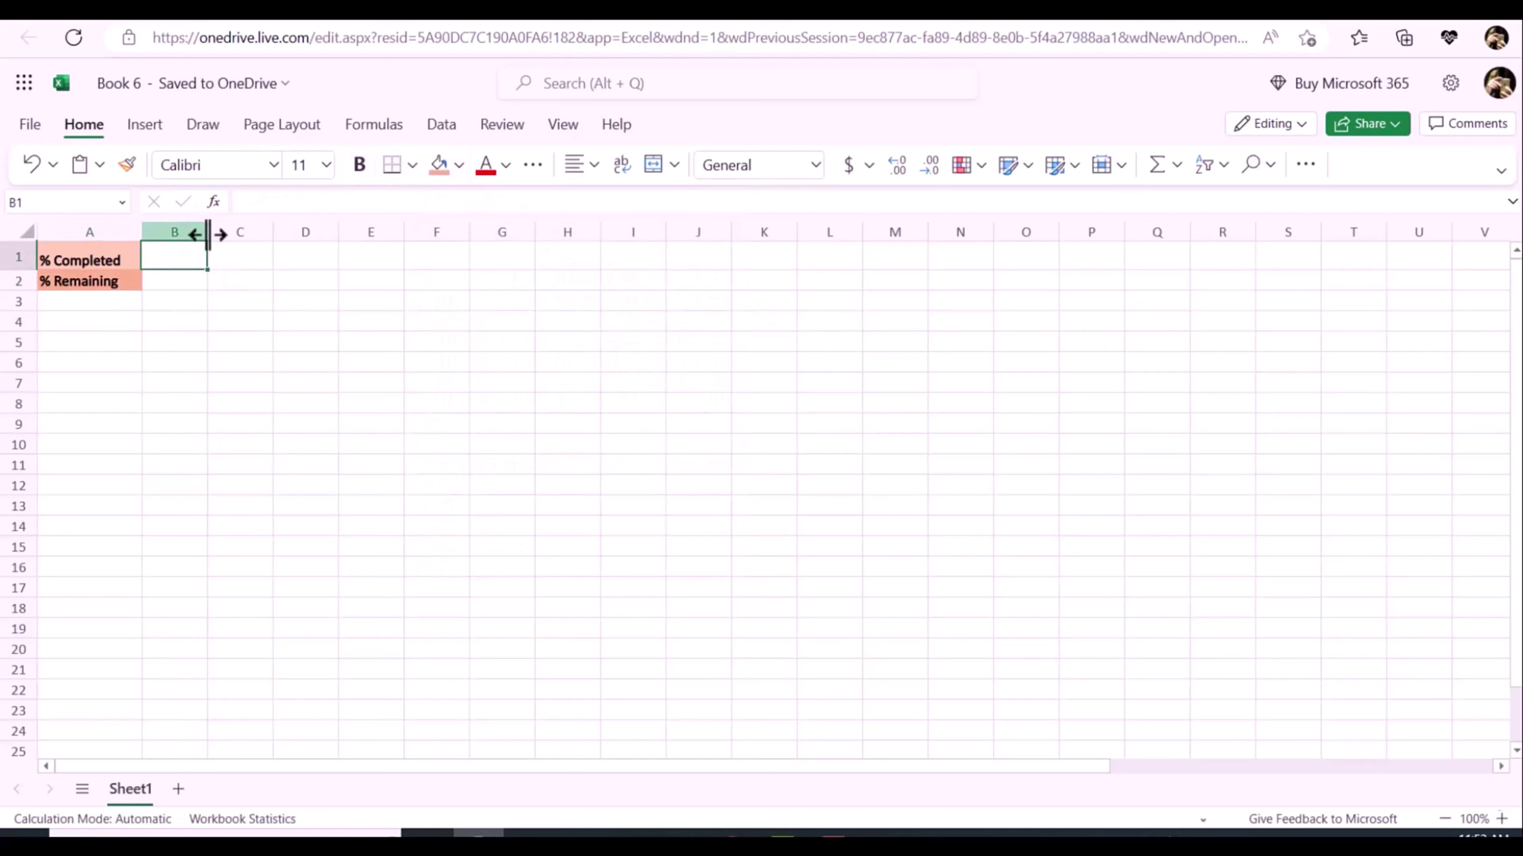
Widen column B and enter 78% in B1
drag(208, 234, 242, 252)
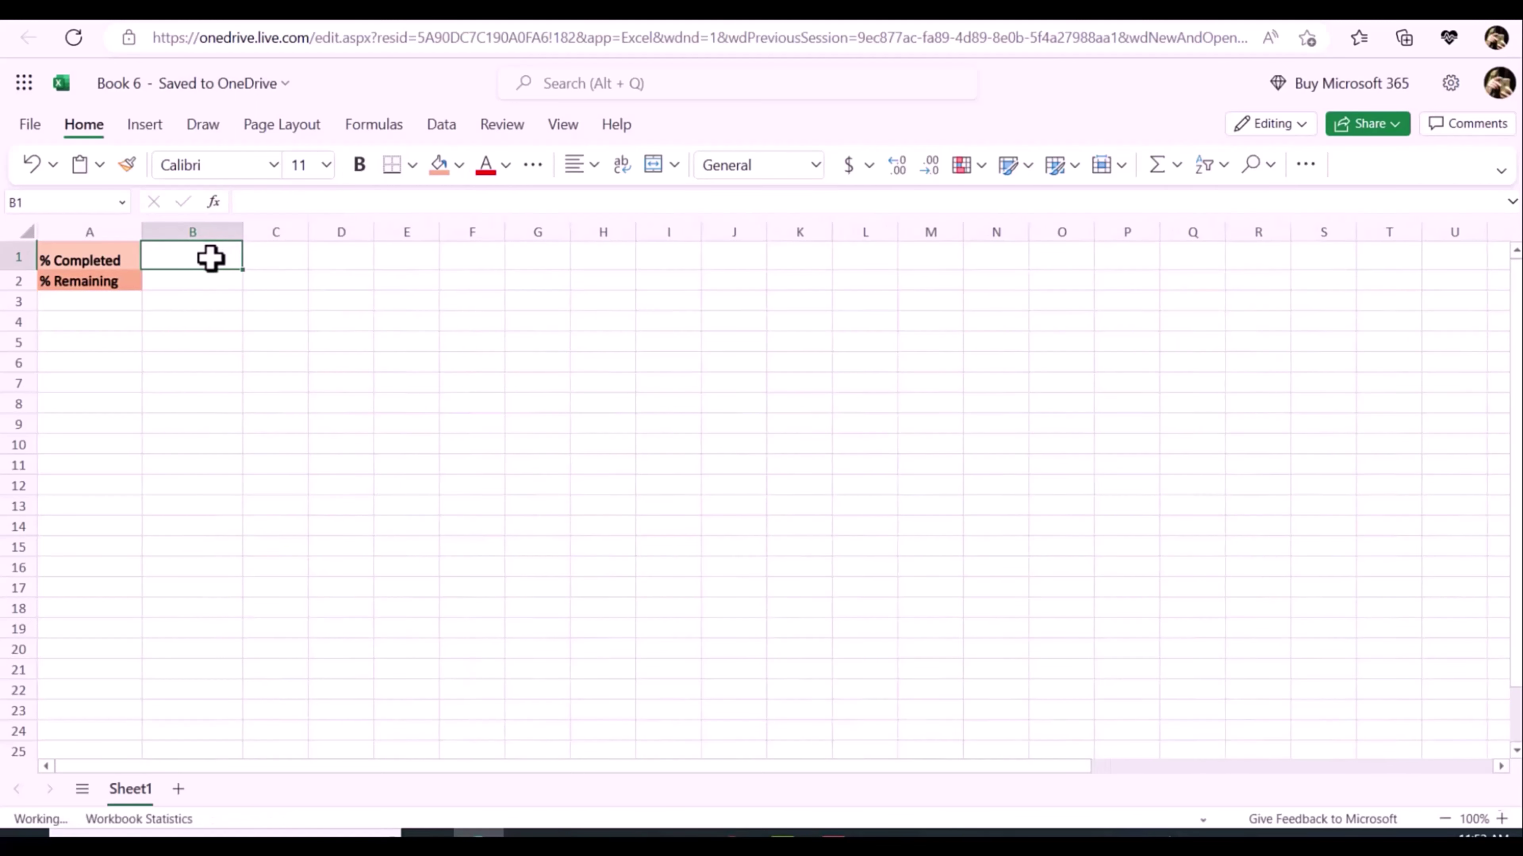
text(78)
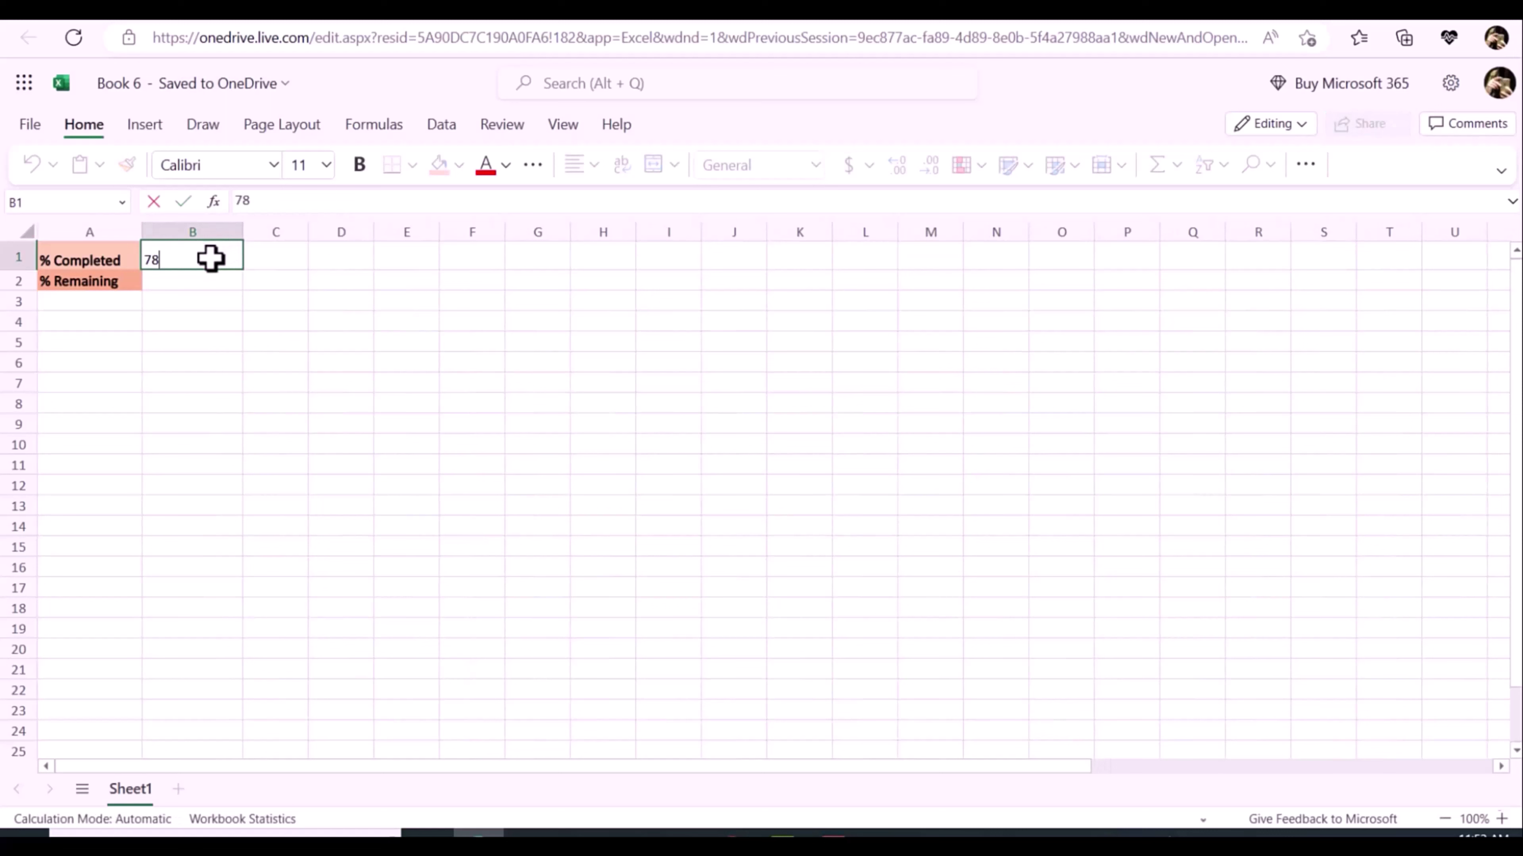
key(Return)
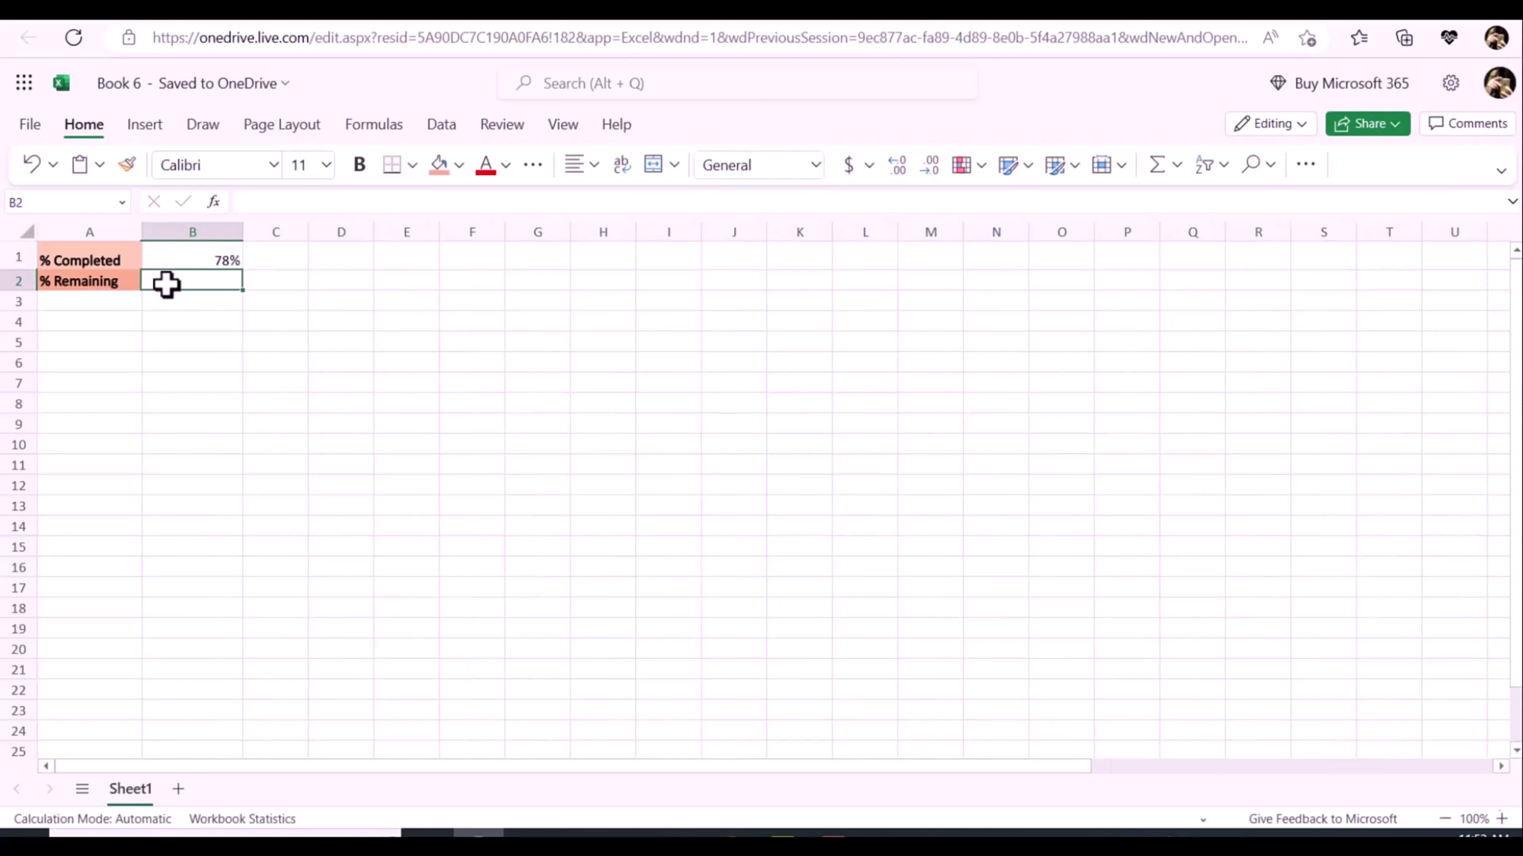
Enter =1-B1 in B2 to show 22%, then select B1:B2
text(=)
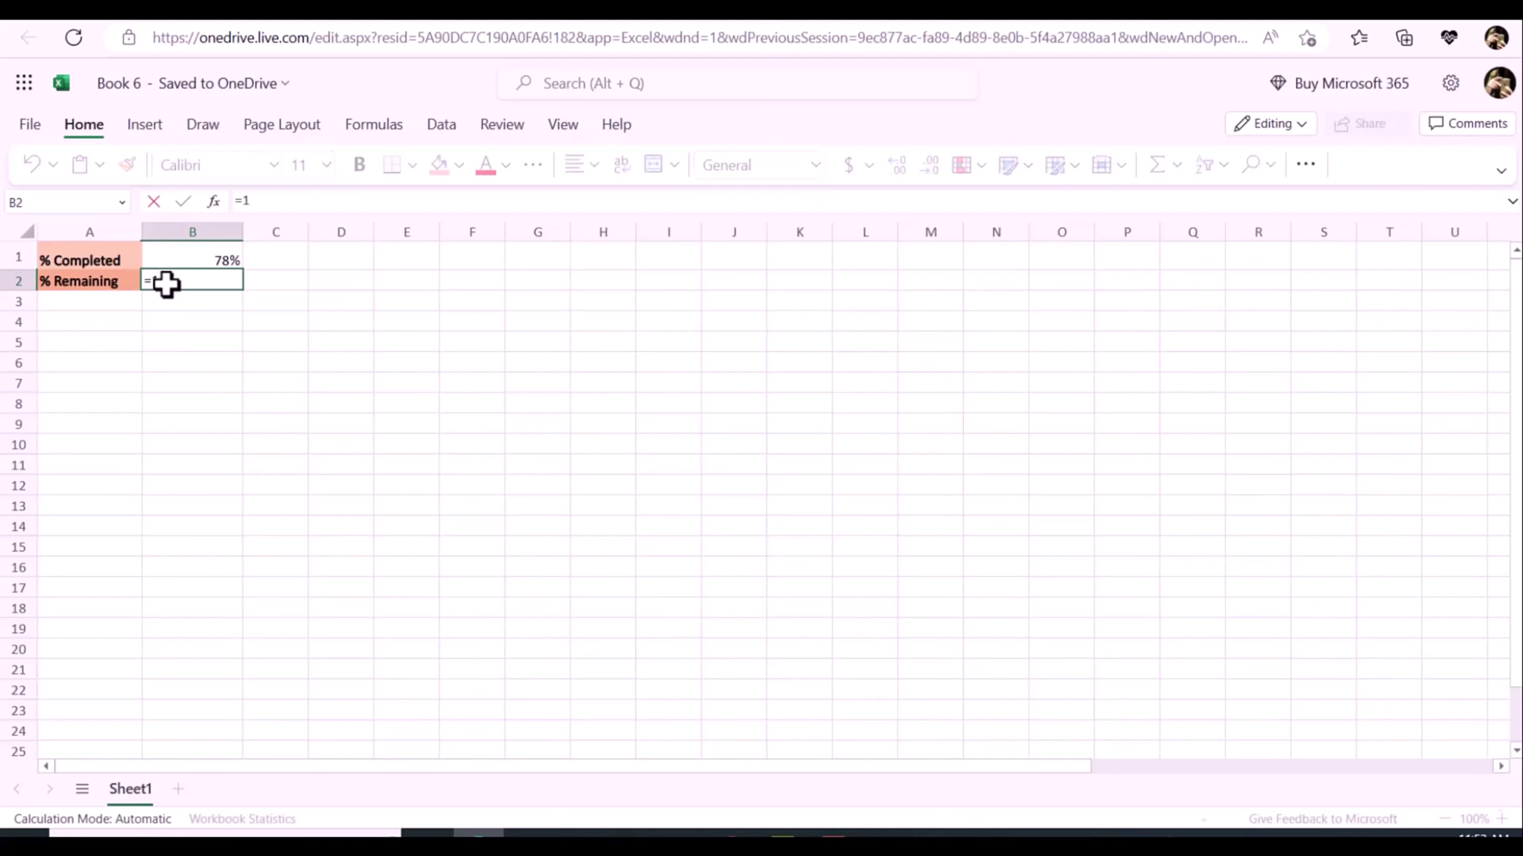
text(1-)
click(193, 260)
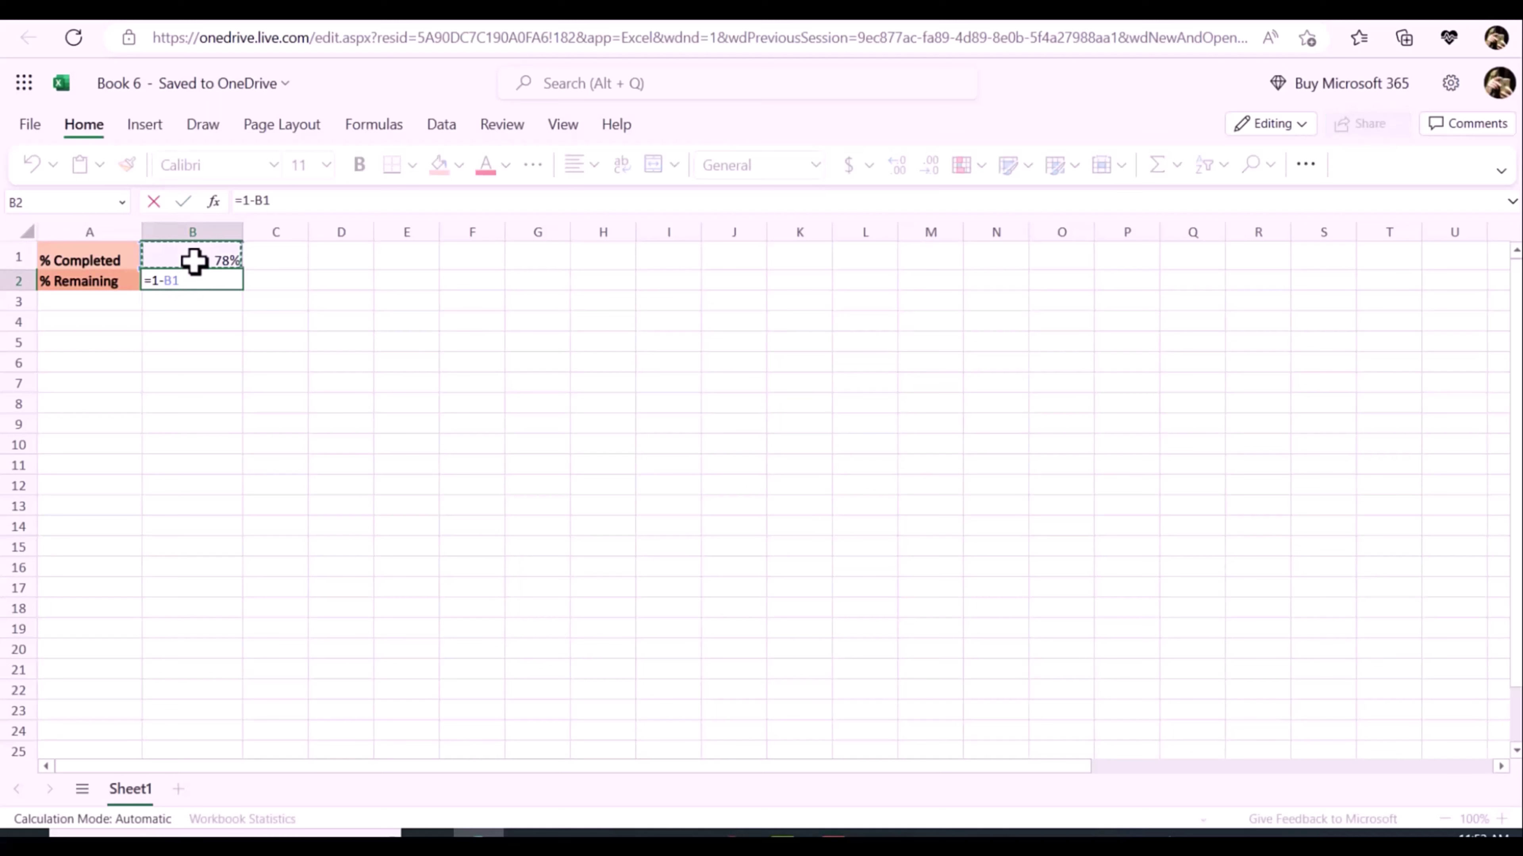
key(Return)
click(208, 281)
click(201, 259)
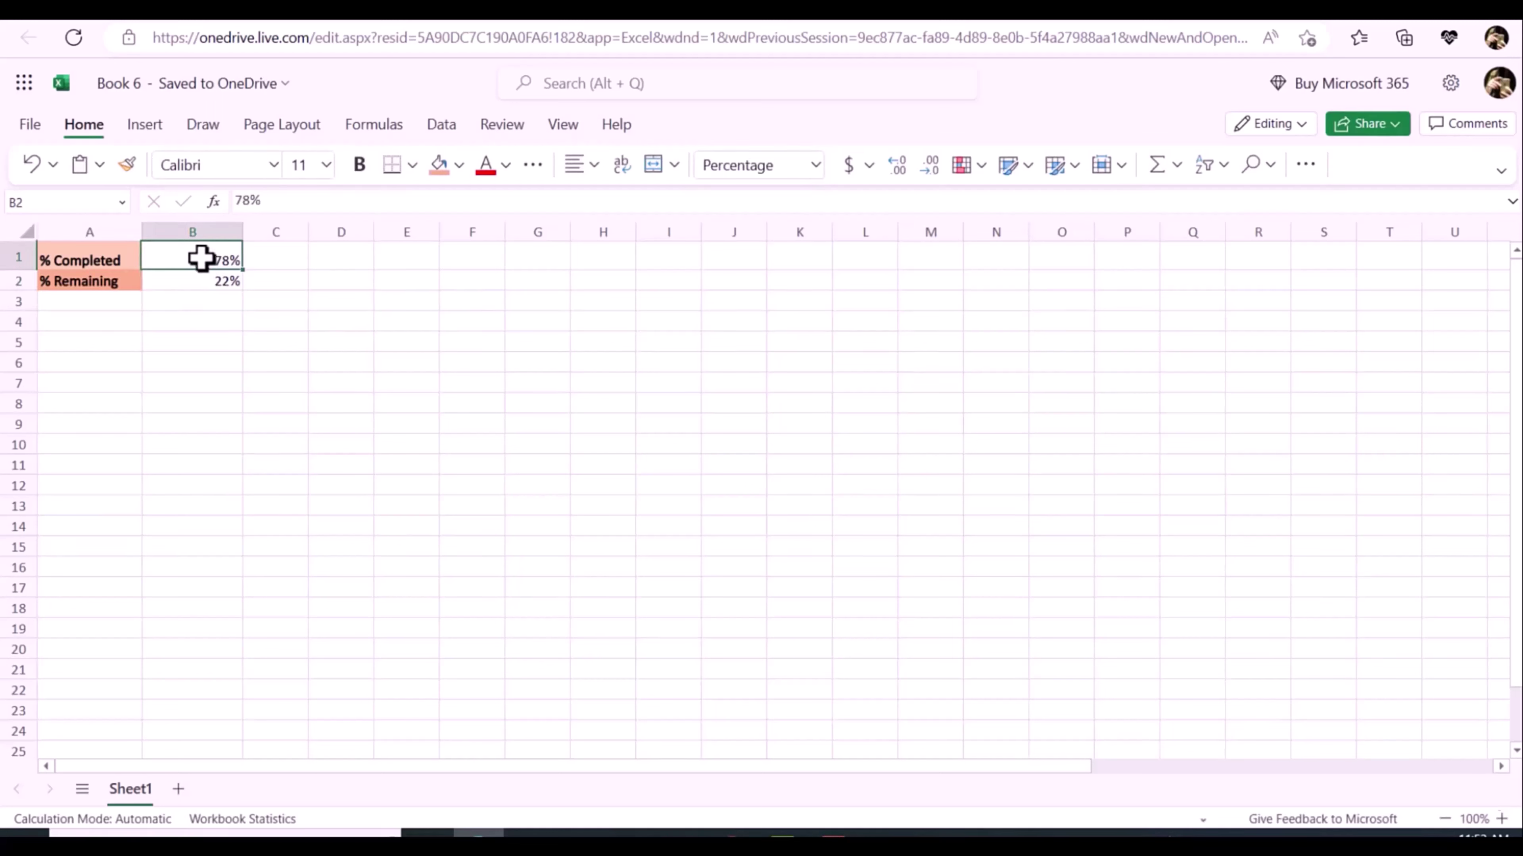
drag(200, 259, 204, 282)
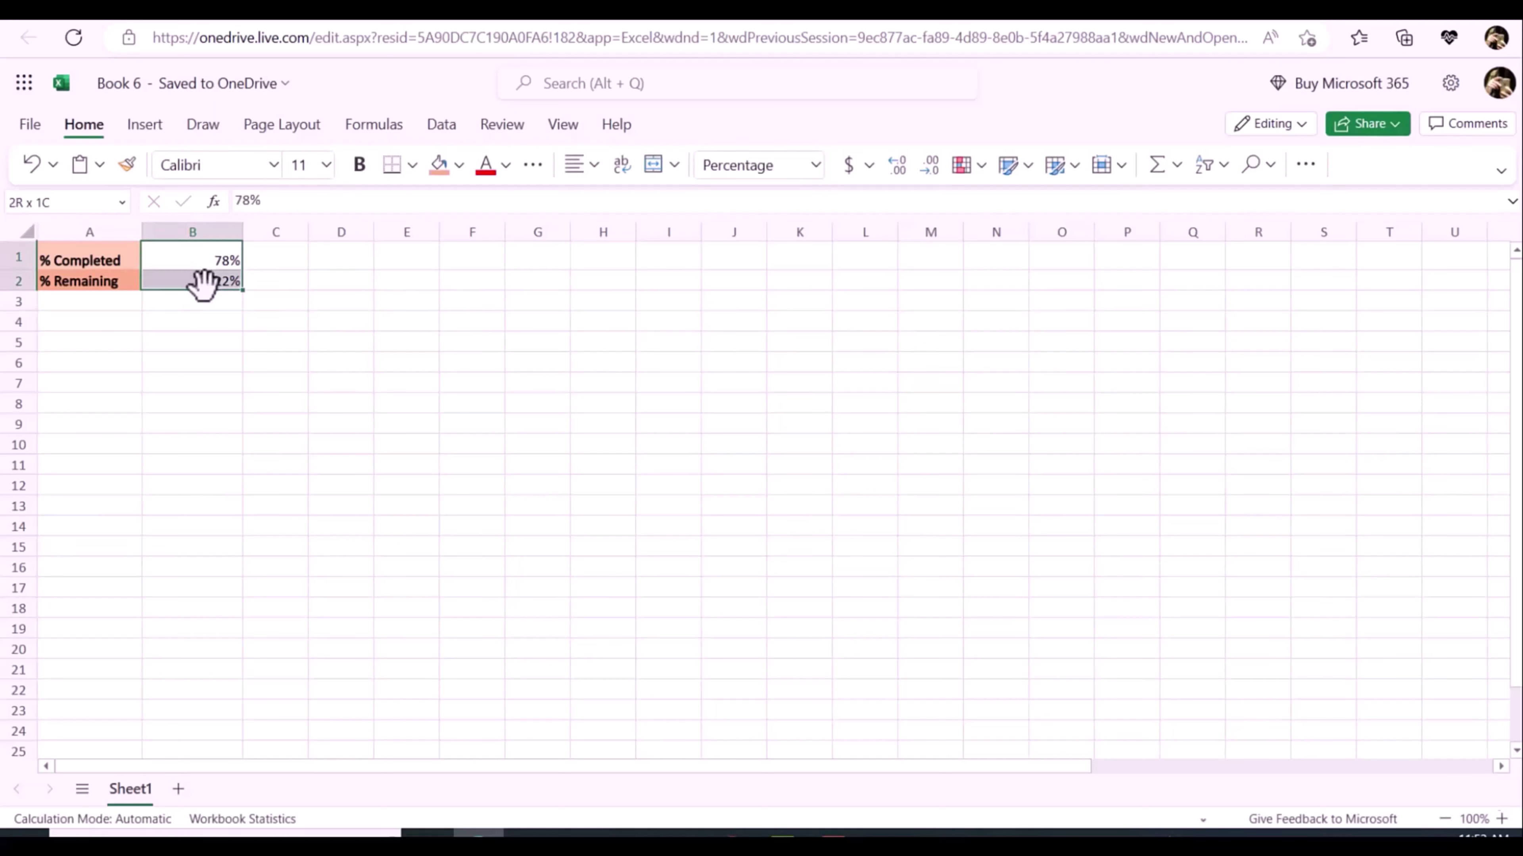
Insert a doughnut chart of B1:B2 and position it below the labels, rows 4–20
click(145, 126)
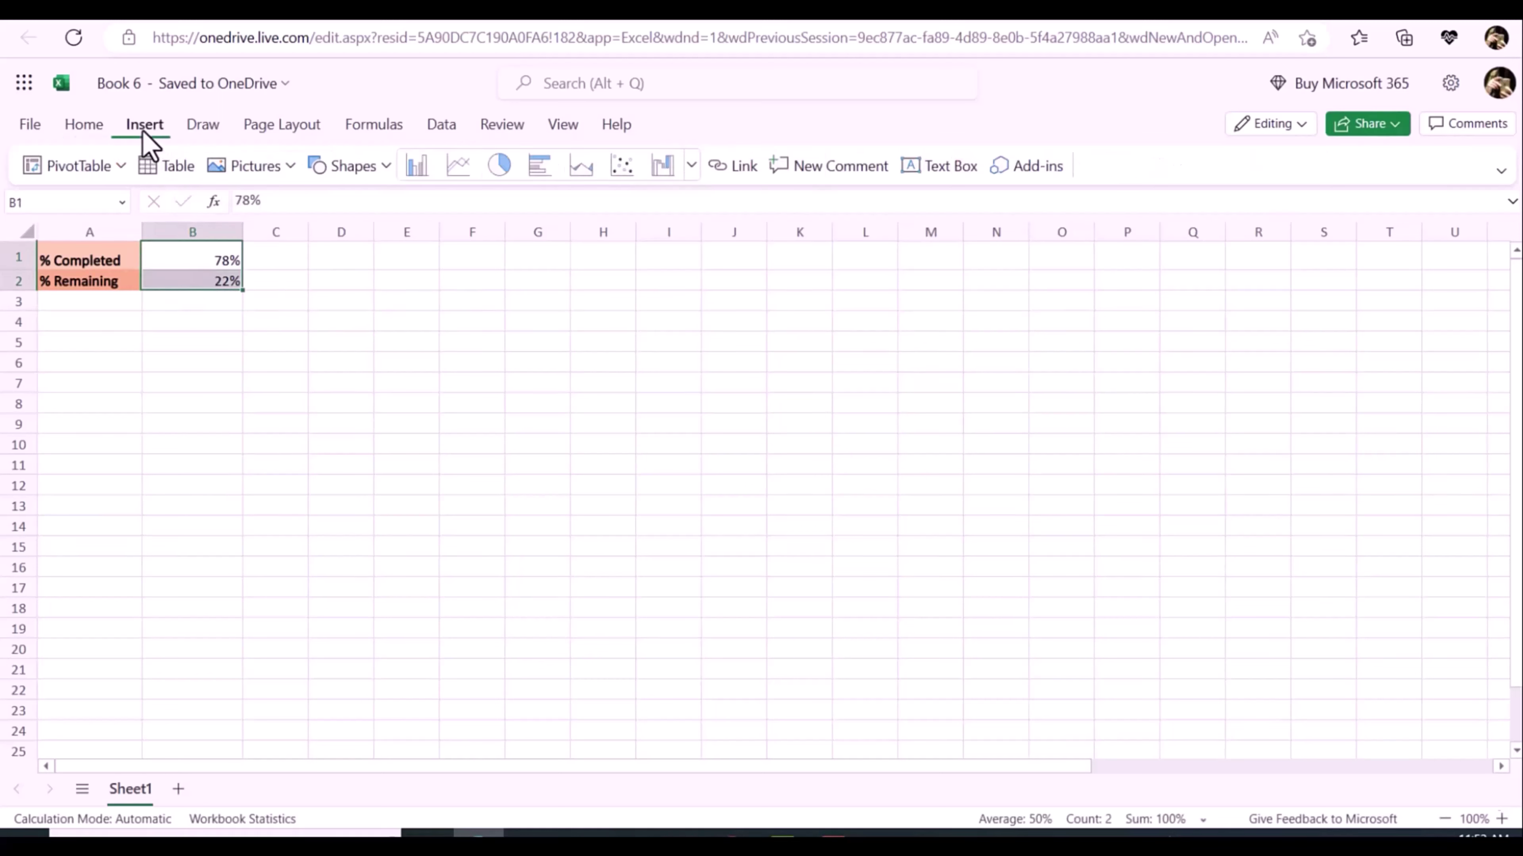
click(691, 167)
click(373, 456)
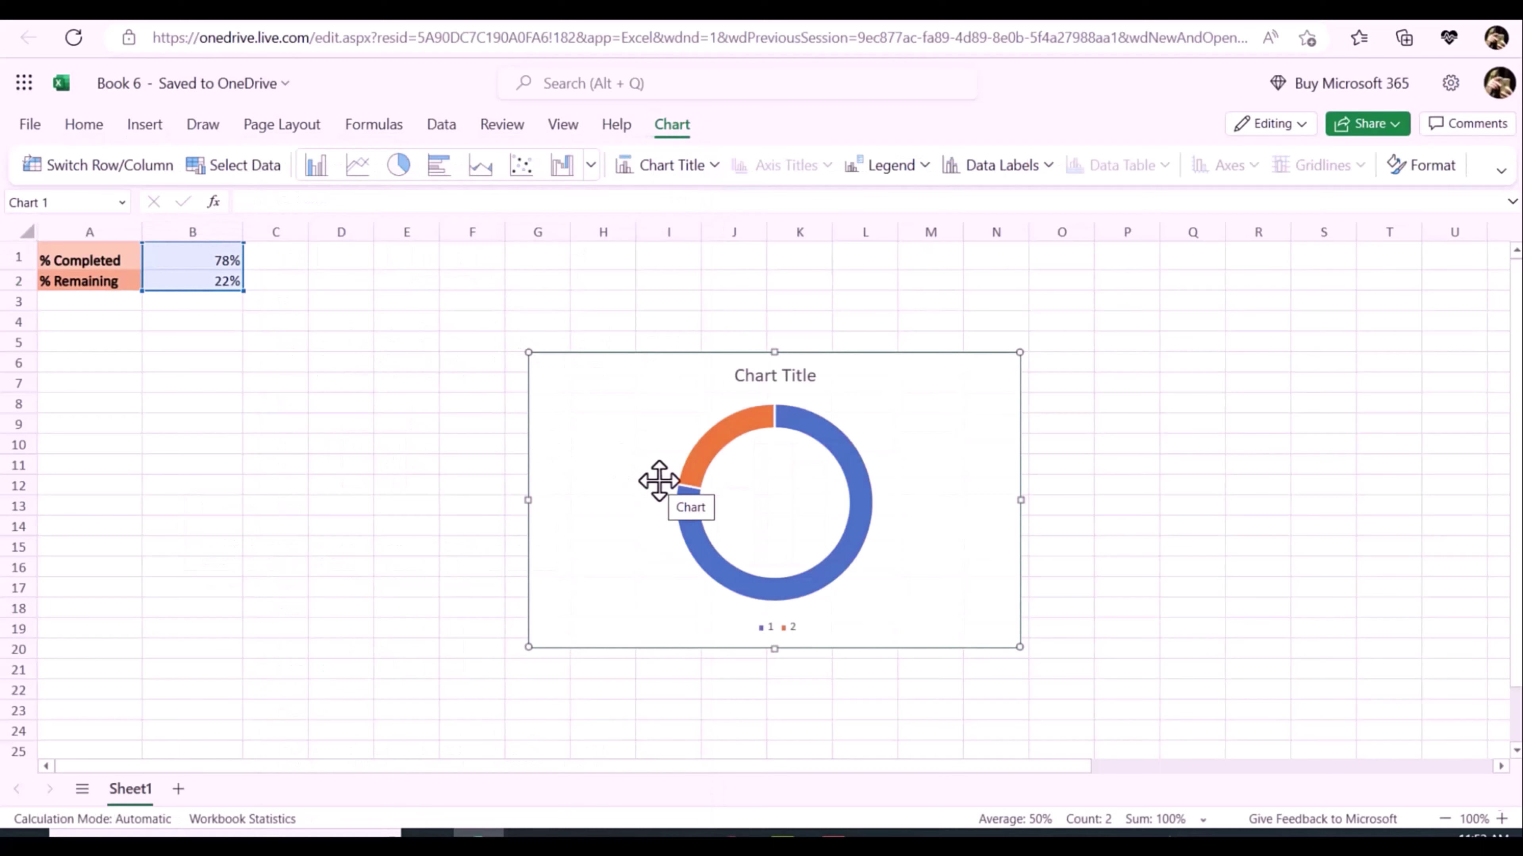
drag(656, 479, 255, 474)
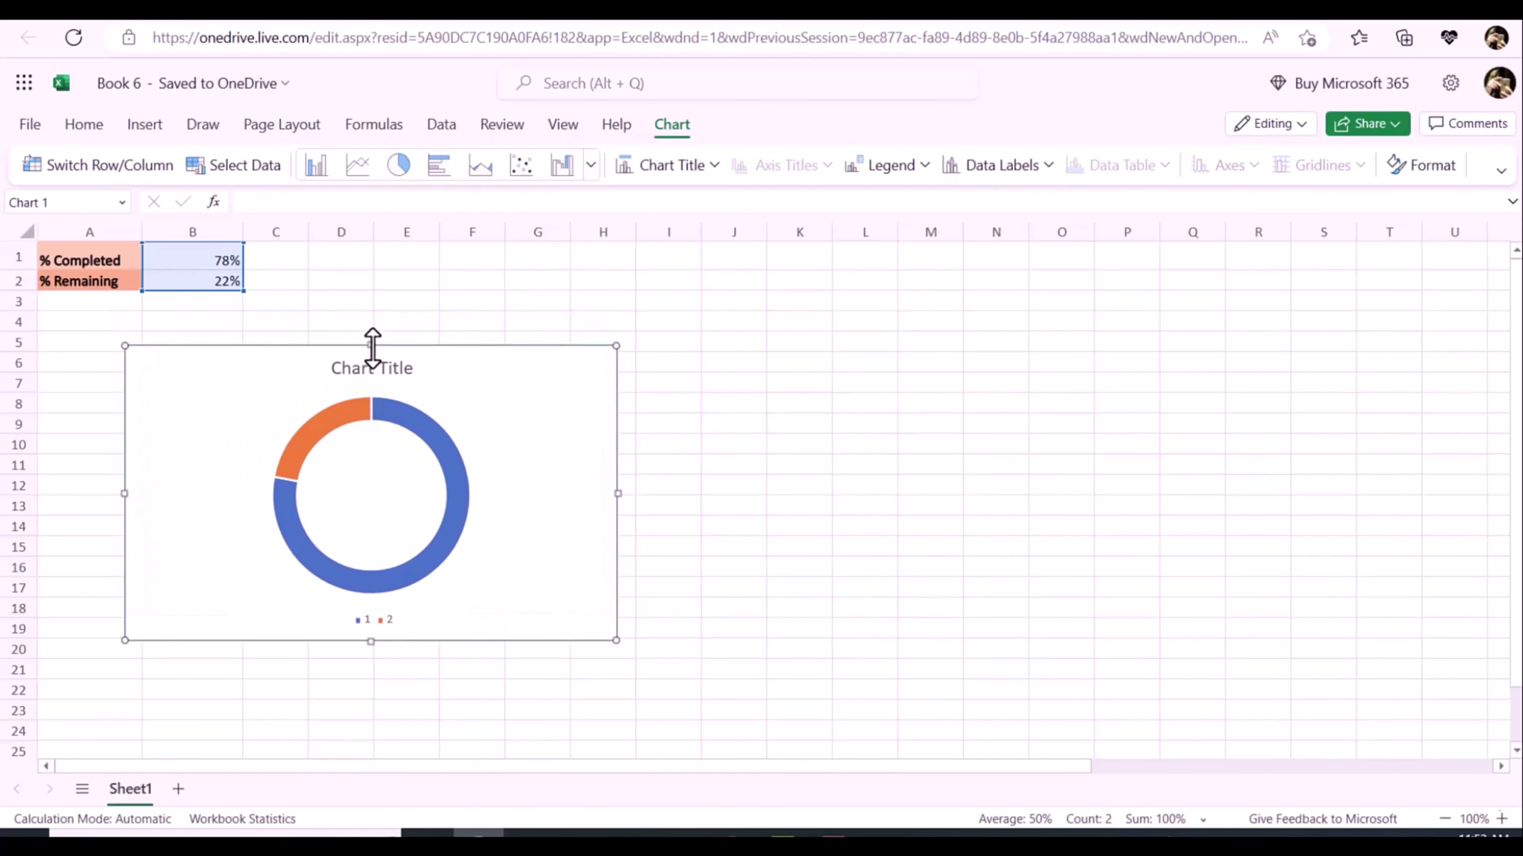
drag(370, 344, 370, 324)
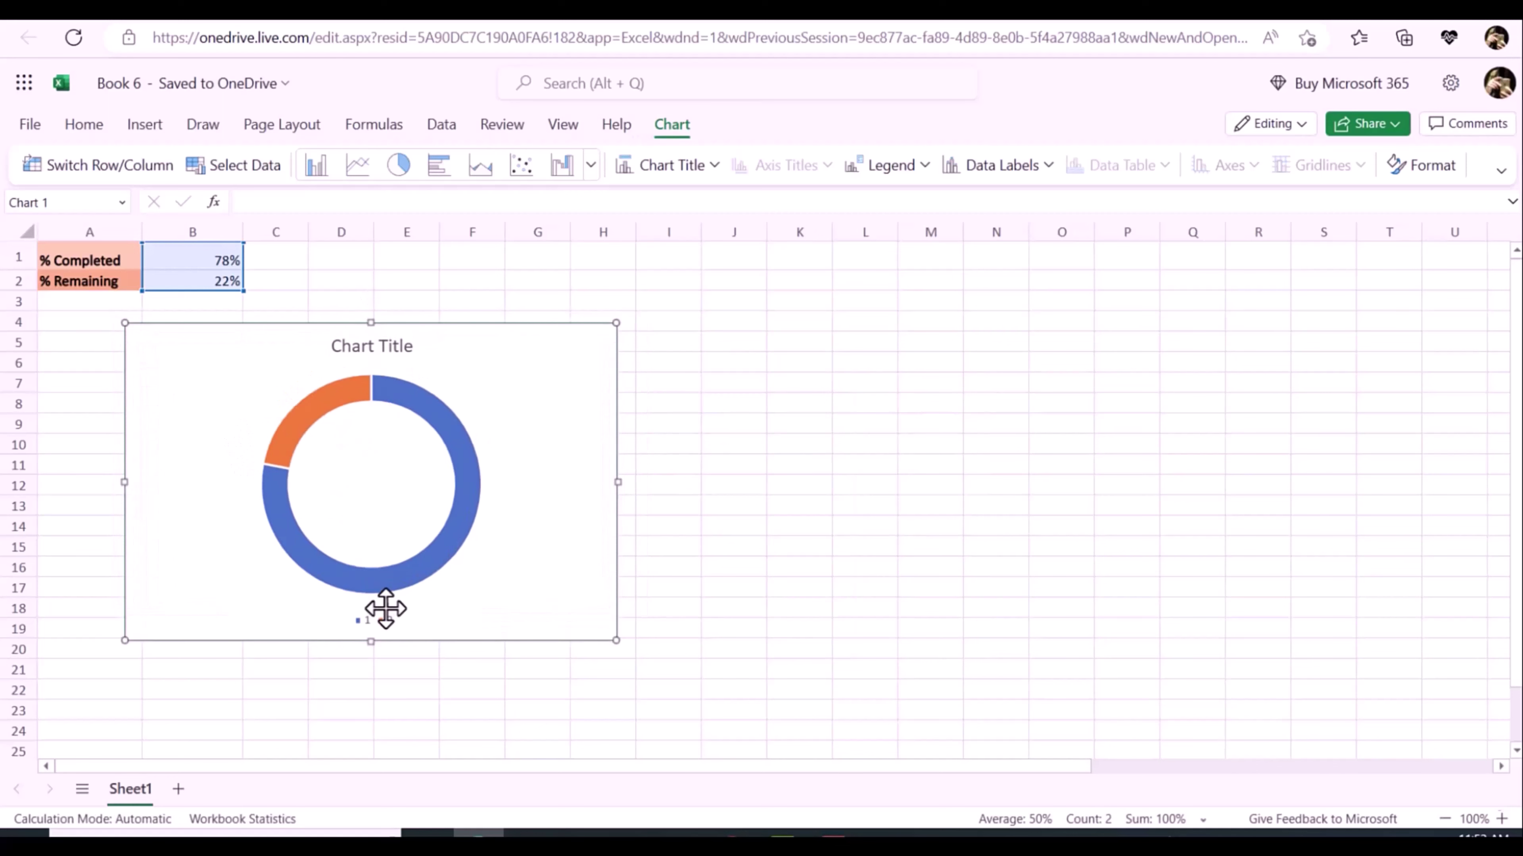
Set the chart title to 'Progress Circle Chart' in bold via the Format pane
right_click(471, 495)
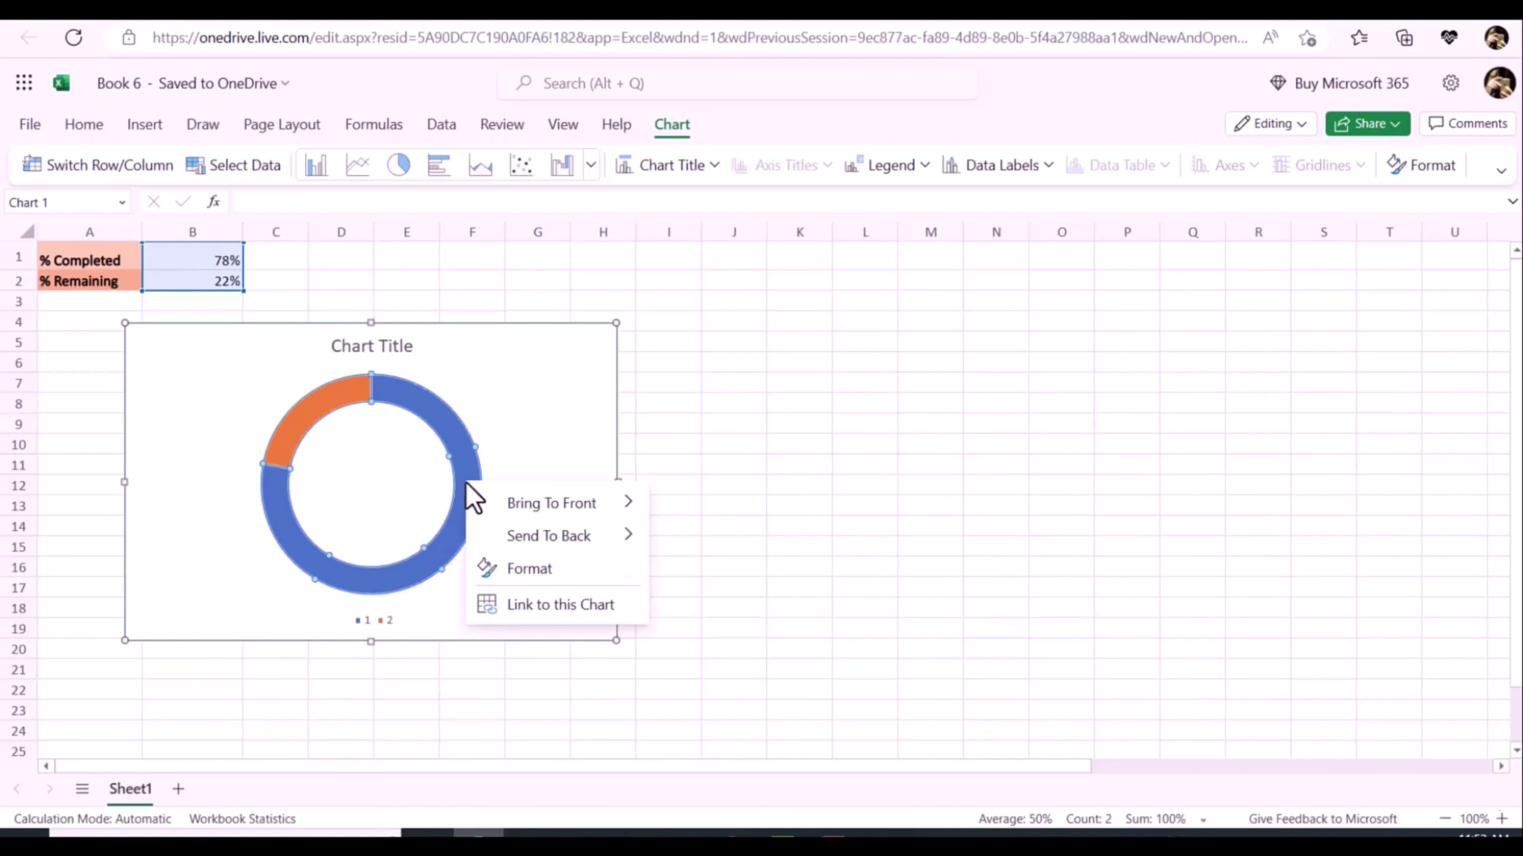
click(492, 568)
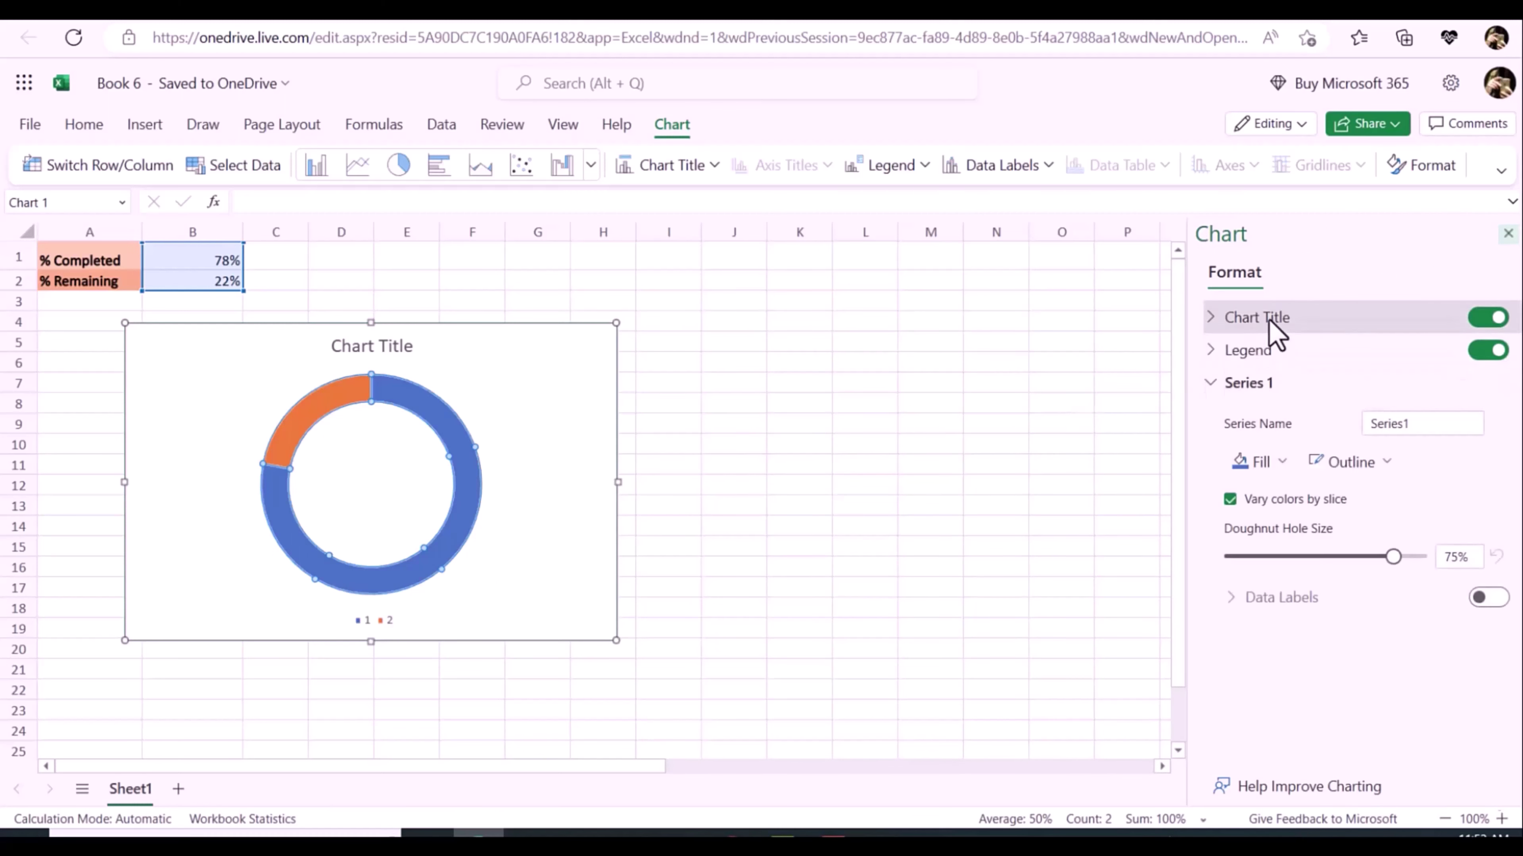
click(1265, 318)
click(1438, 361)
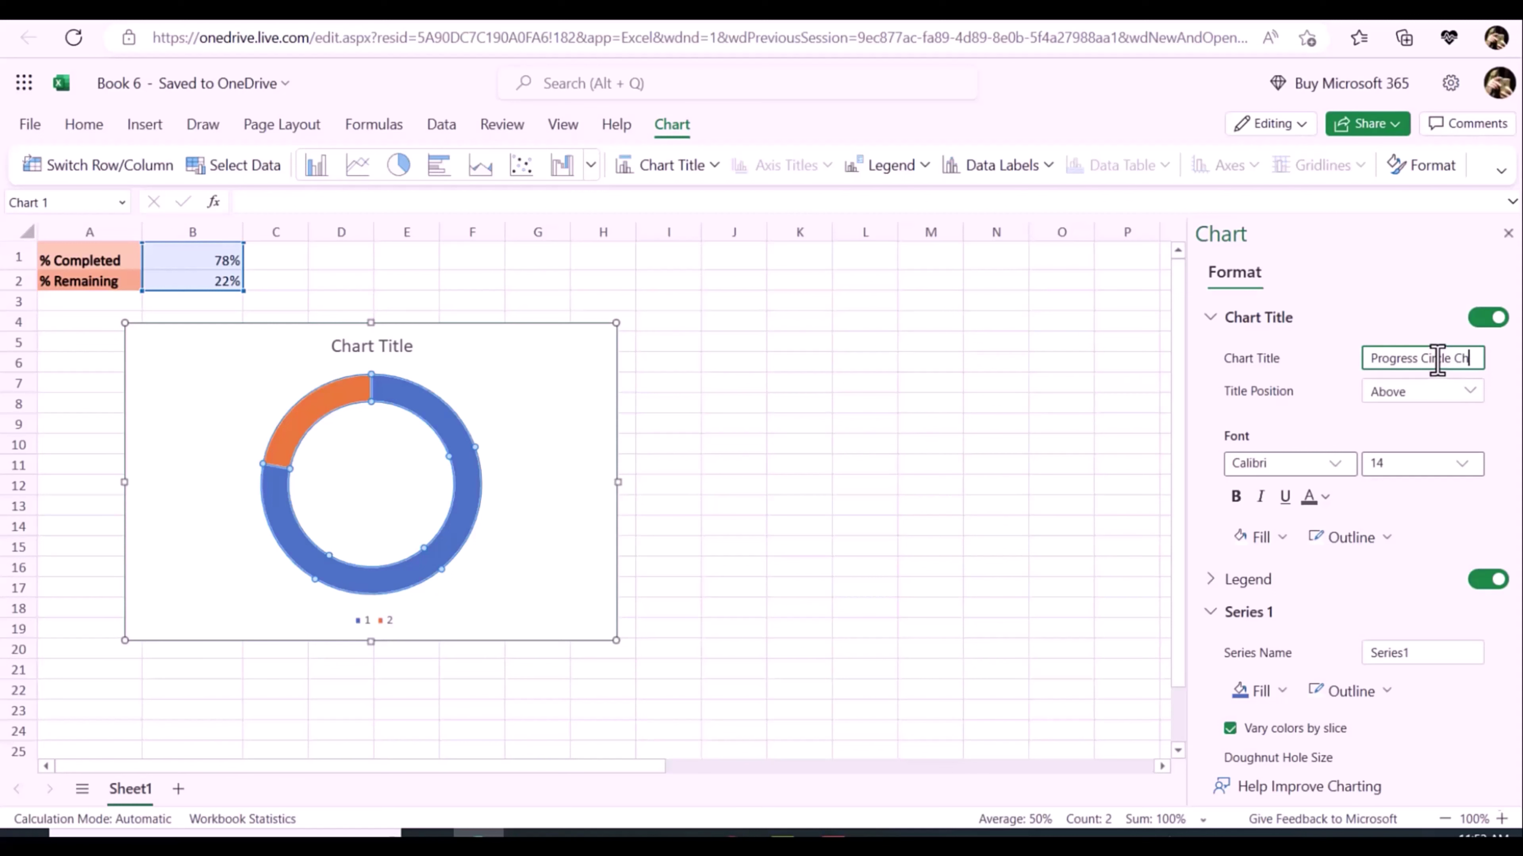
click(1237, 500)
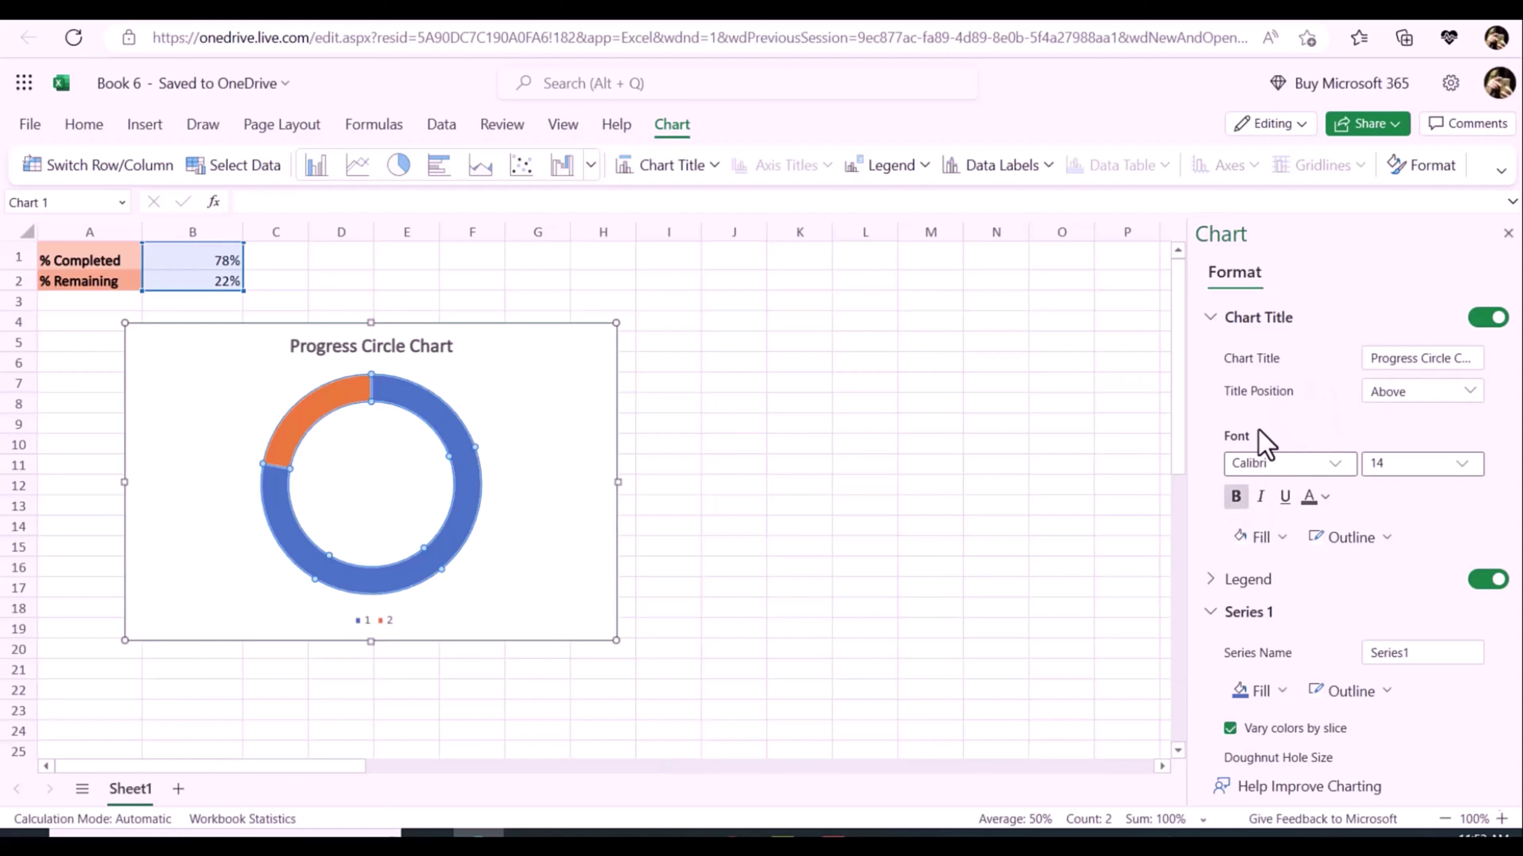
click(1243, 621)
click(1243, 621)
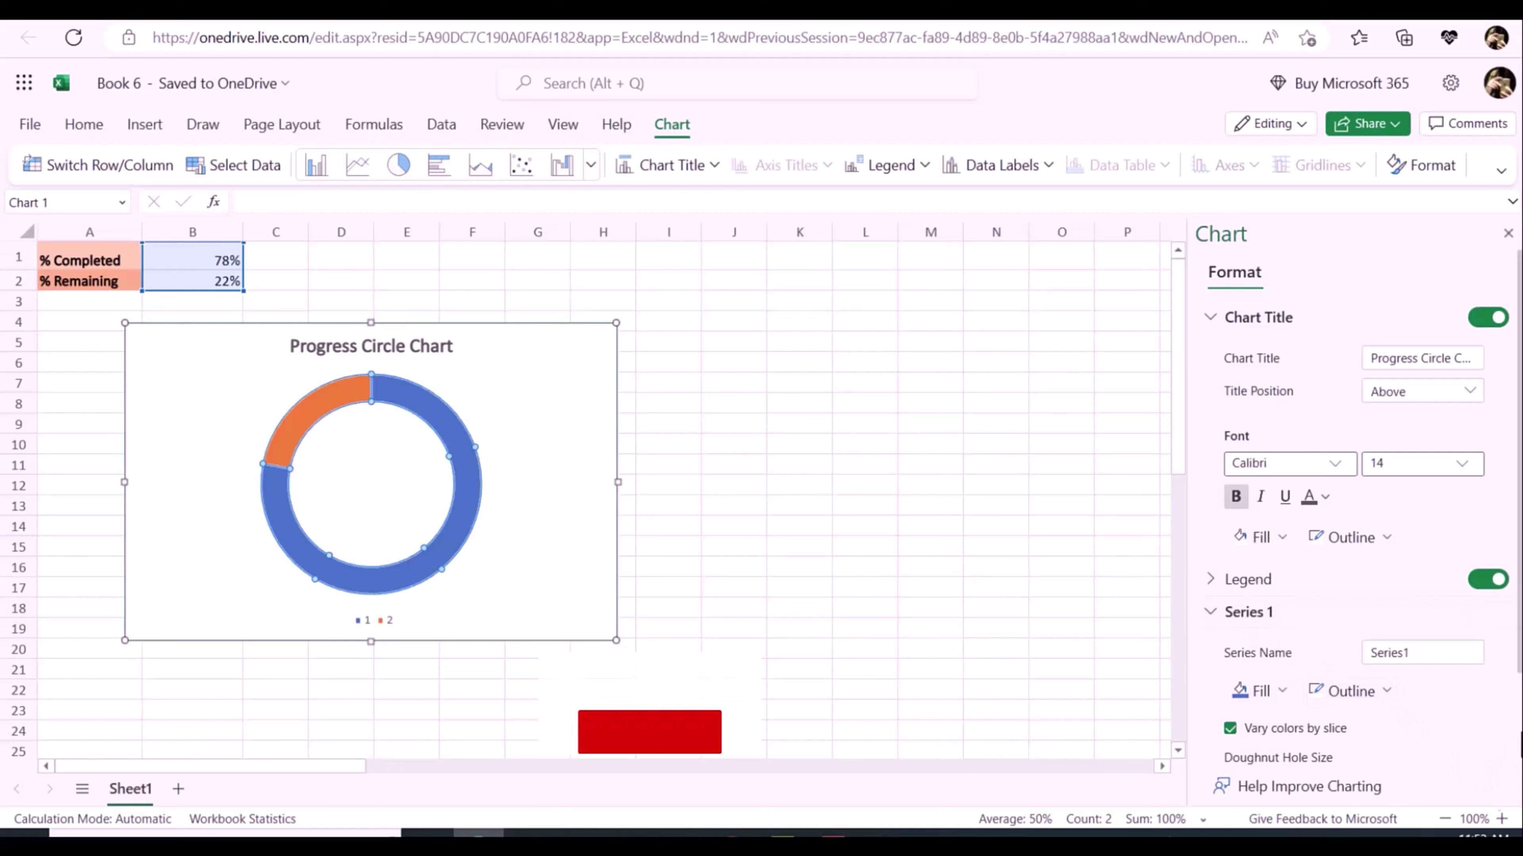
Set Doughnut Hole Size to 65% and turn on the 78% and 22% data labels
scroll(1355, 600, down, 2)
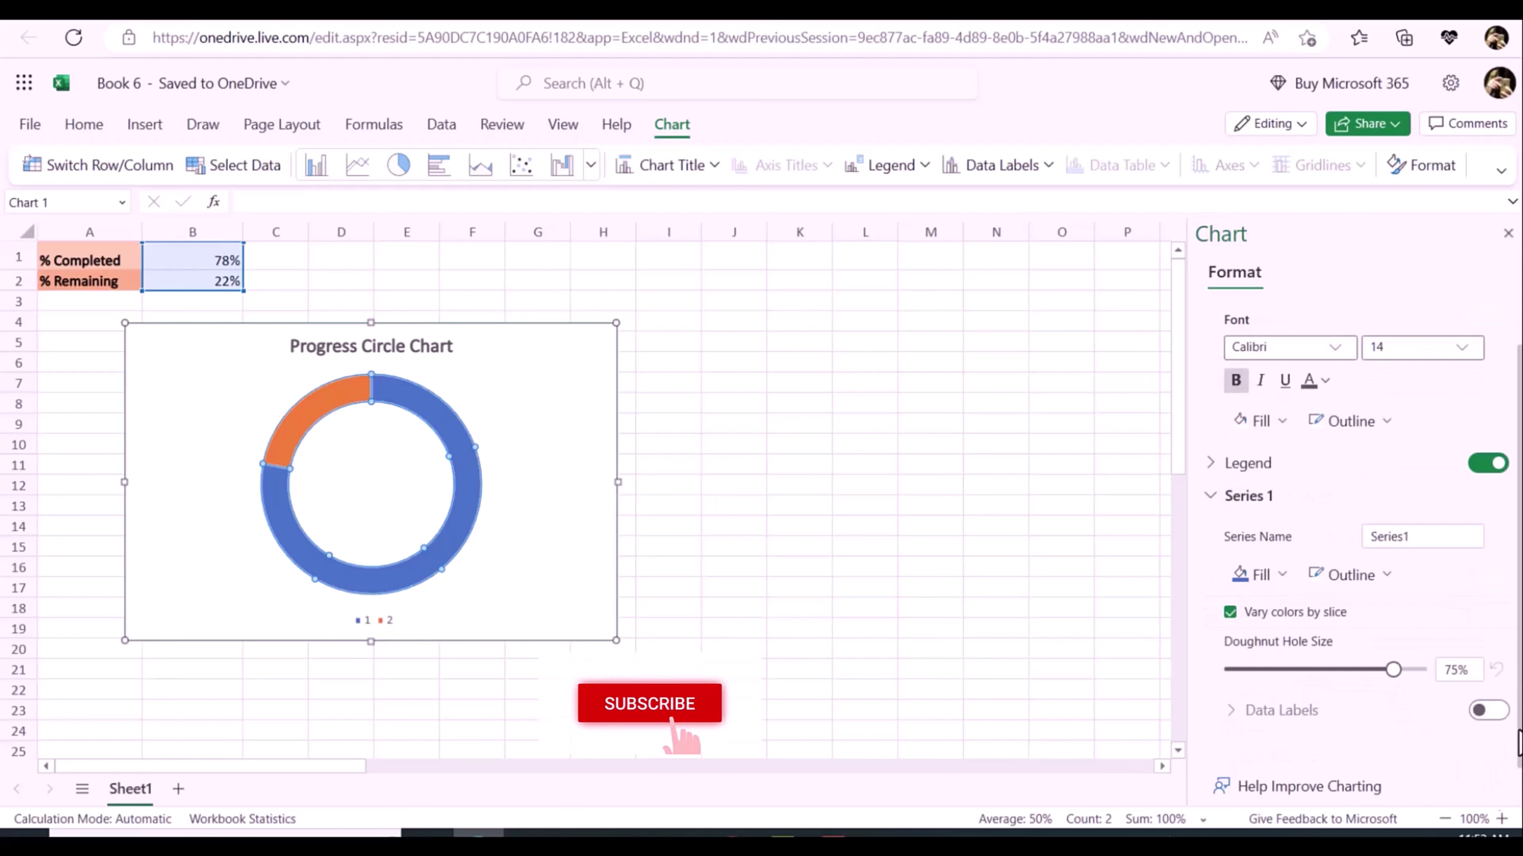
click(1372, 670)
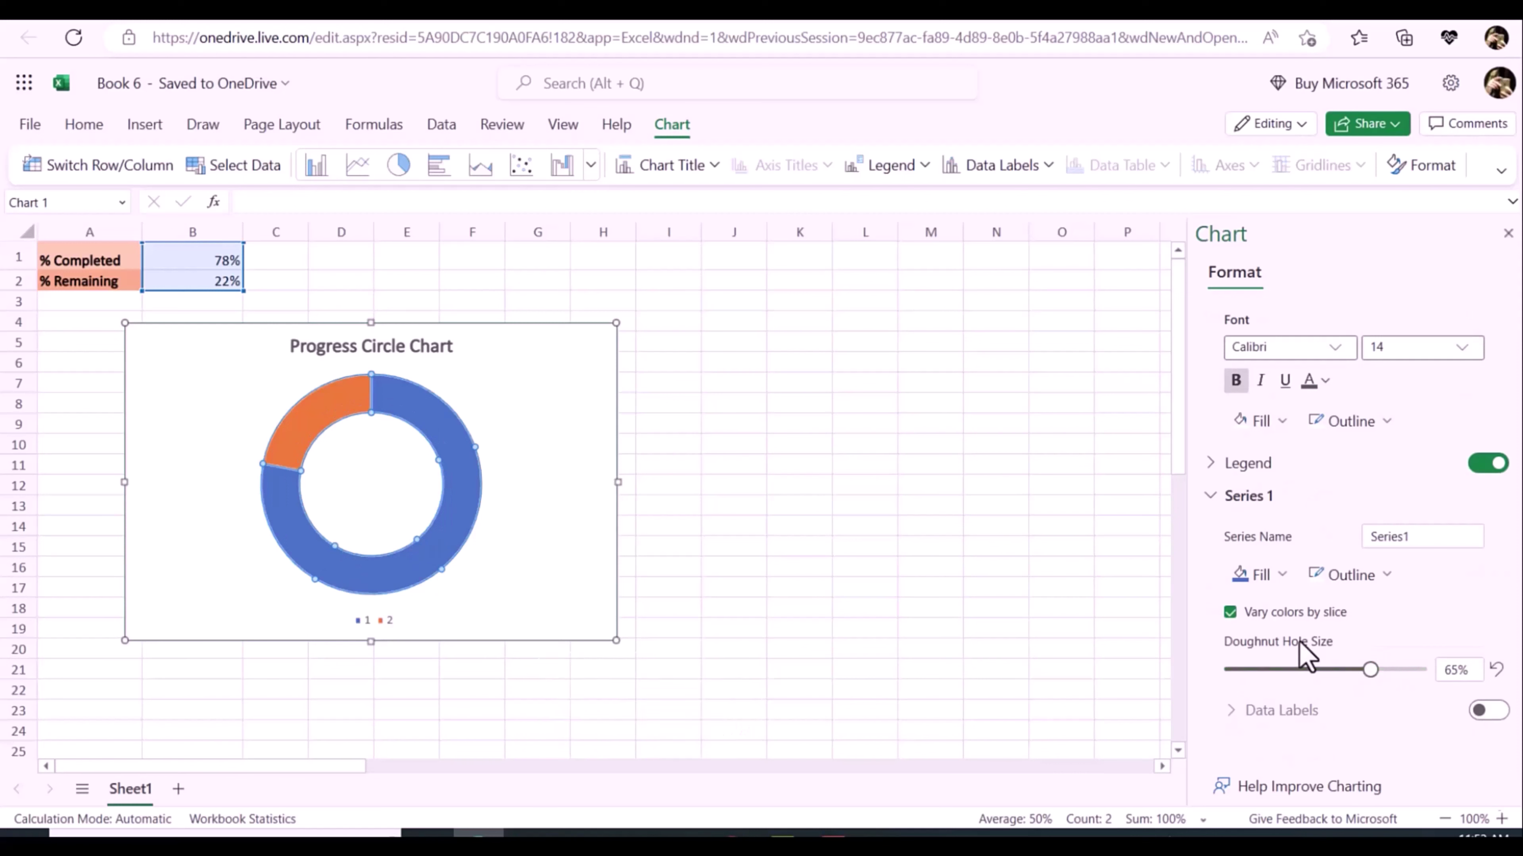
click(1486, 710)
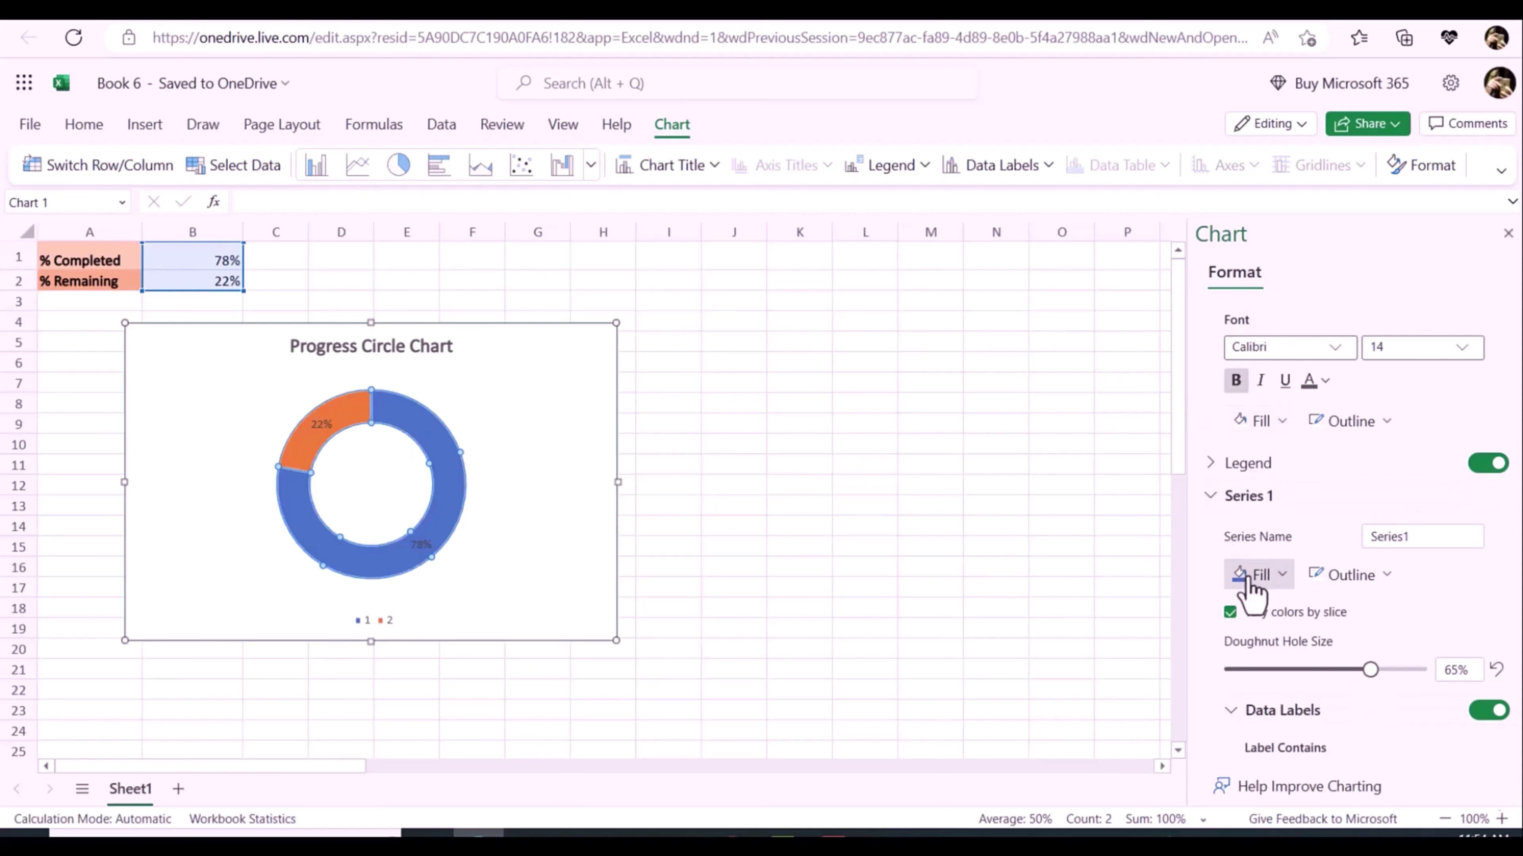
Fill the Series 1 doughnut ring with standard Orange
click(1276, 576)
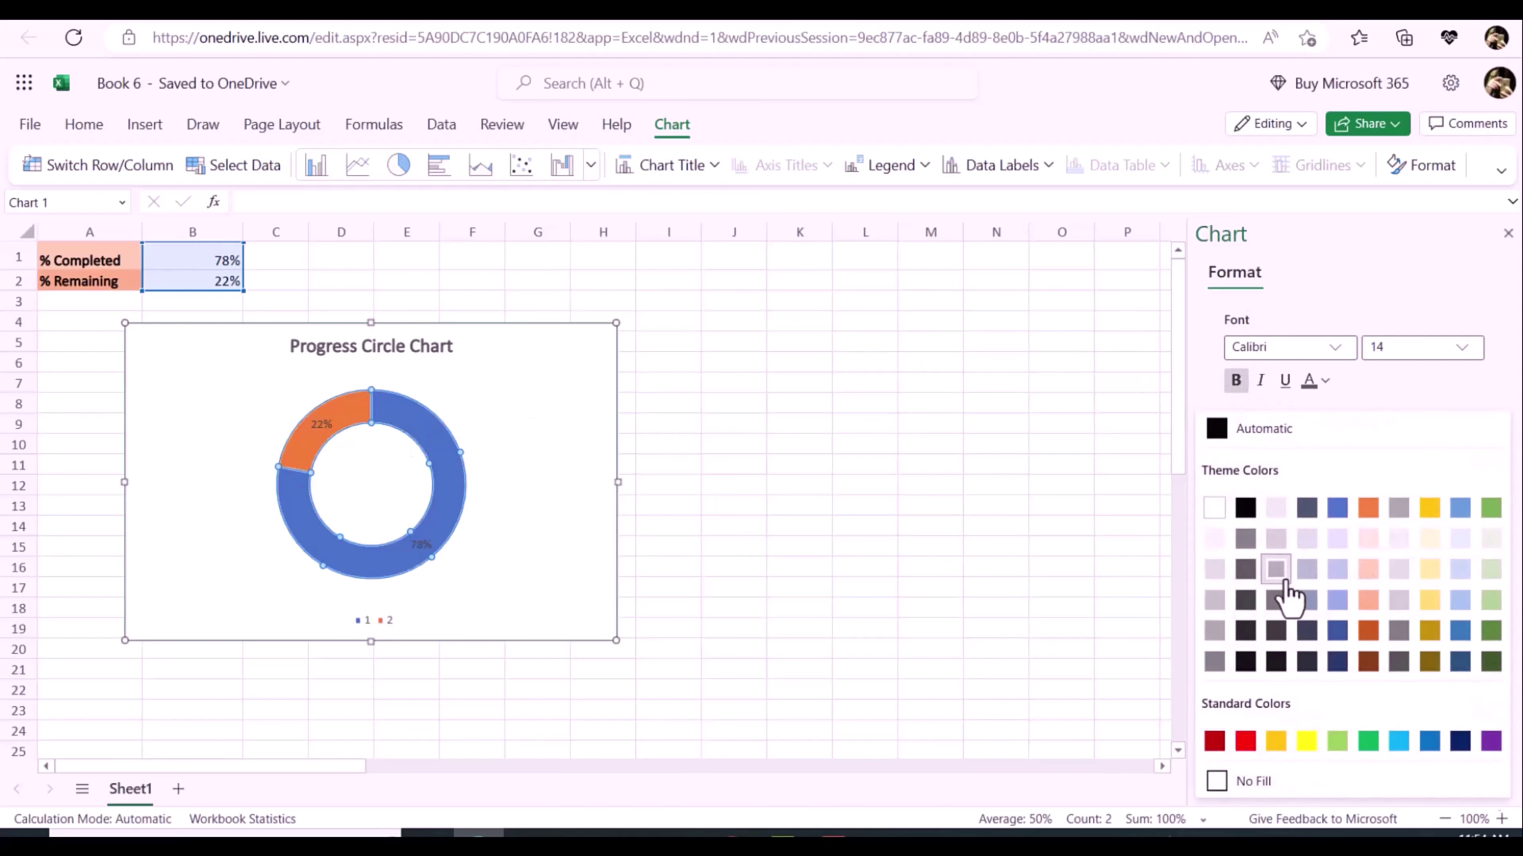
click(1276, 747)
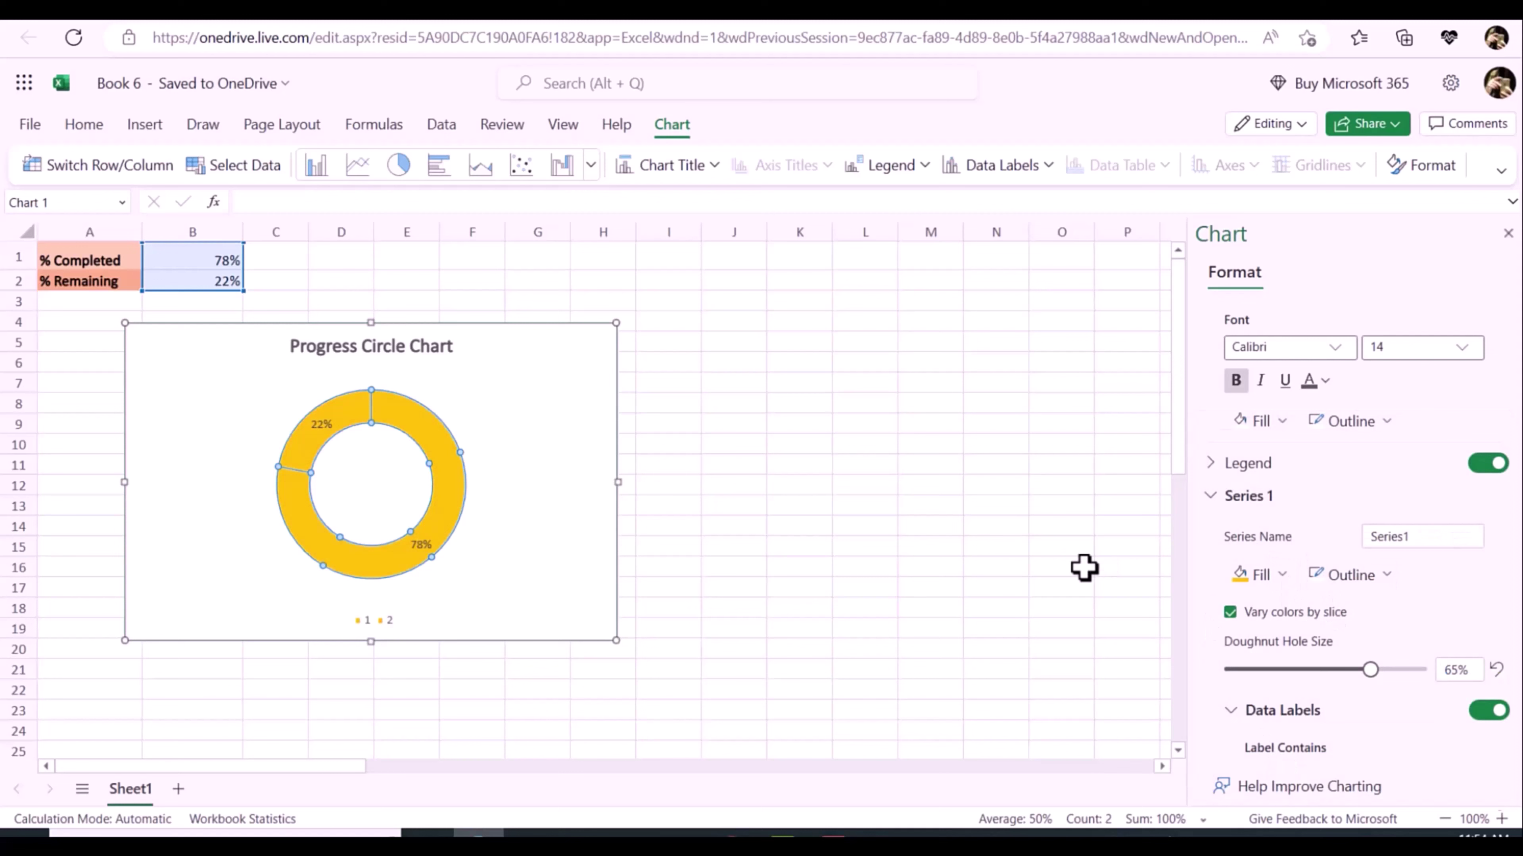
click(323, 427)
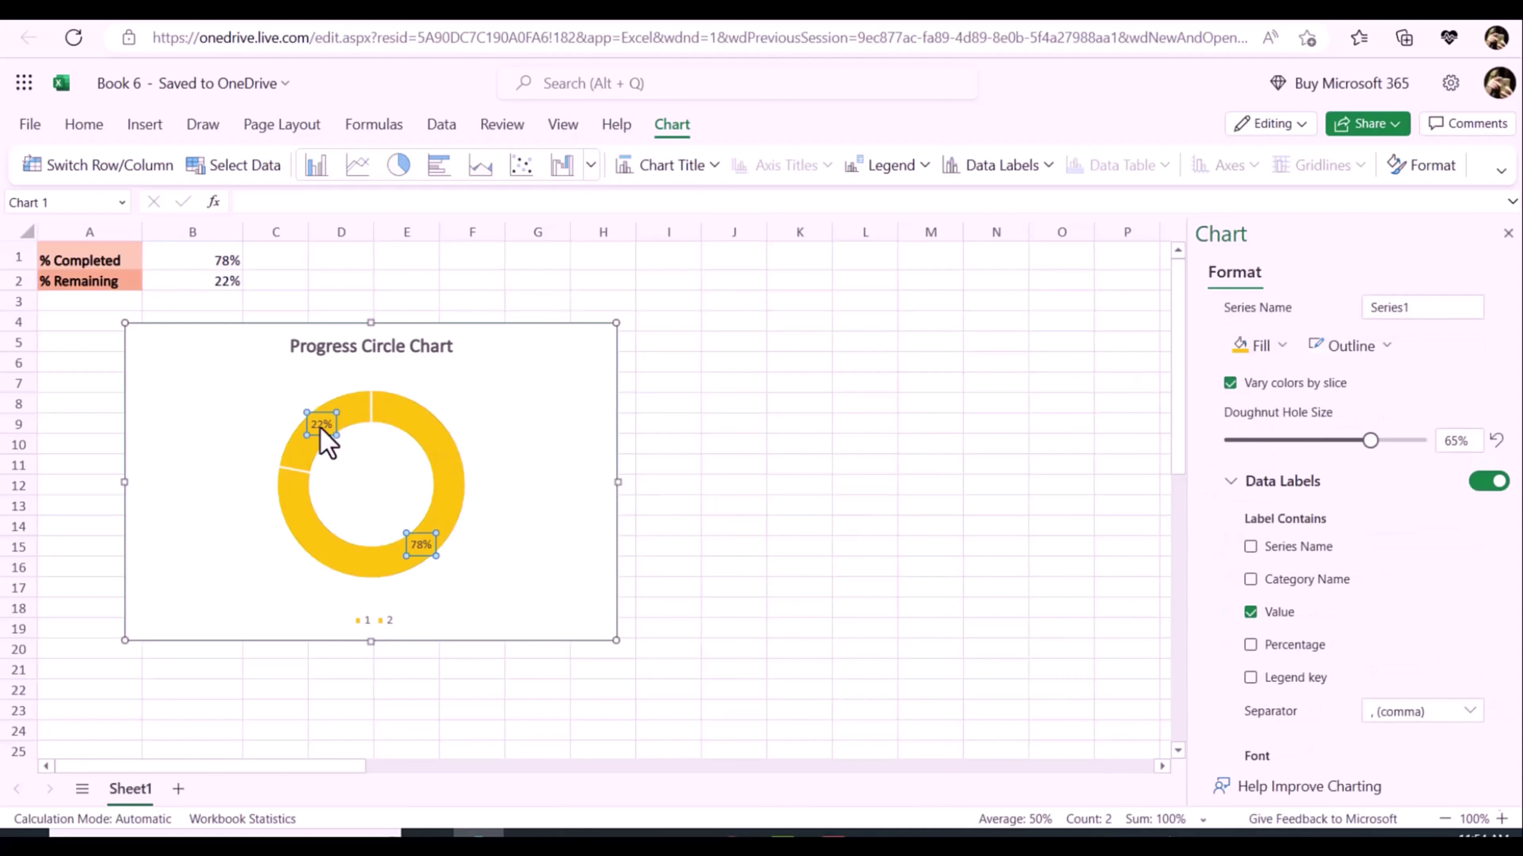
Give the doughnut ring a dark brown outline and set the hole size to 48%
click(299, 474)
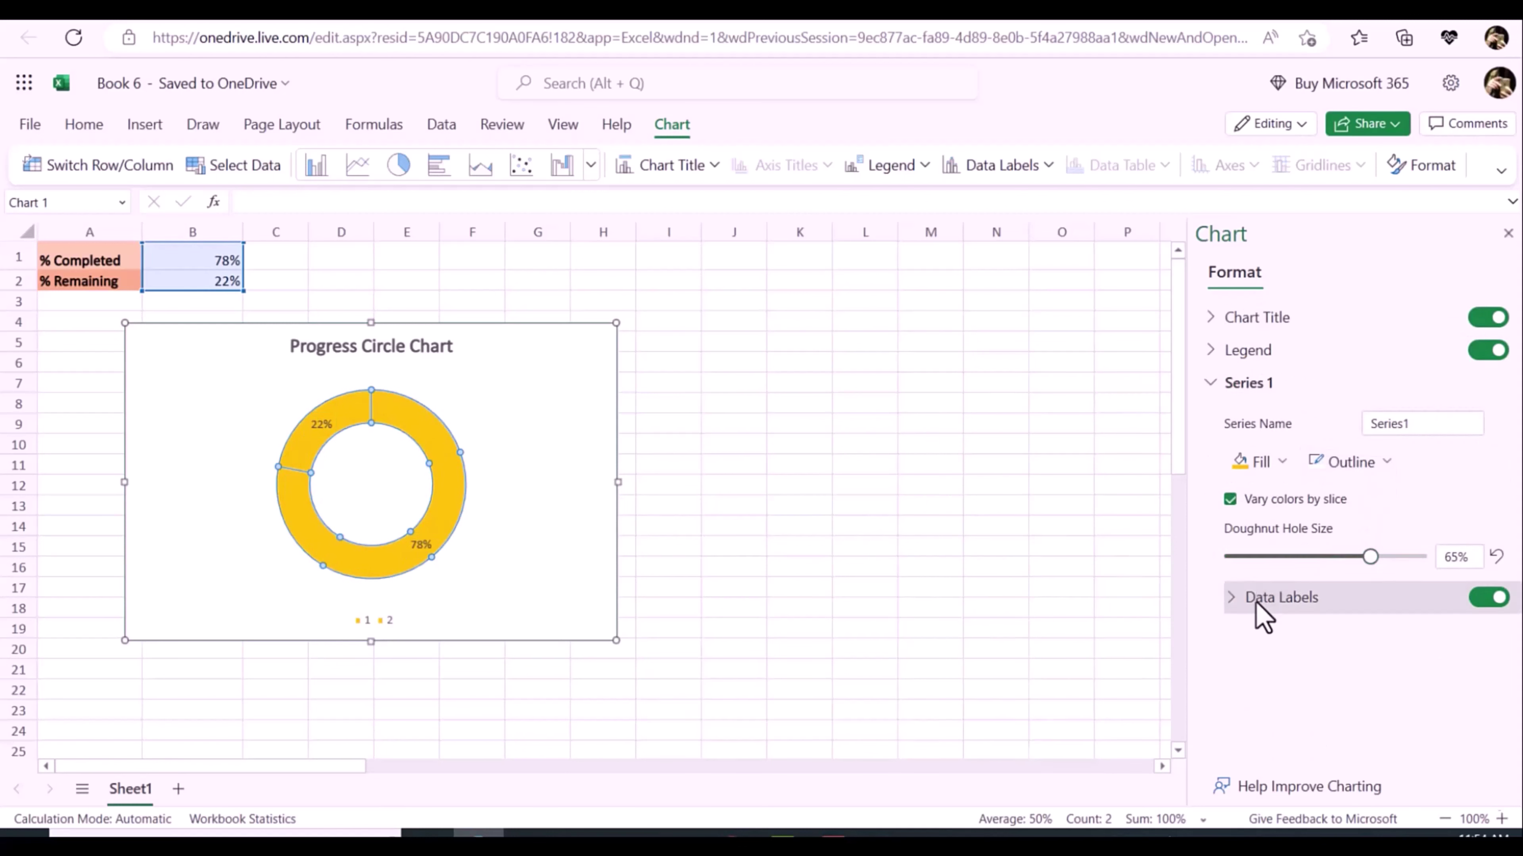
click(1248, 355)
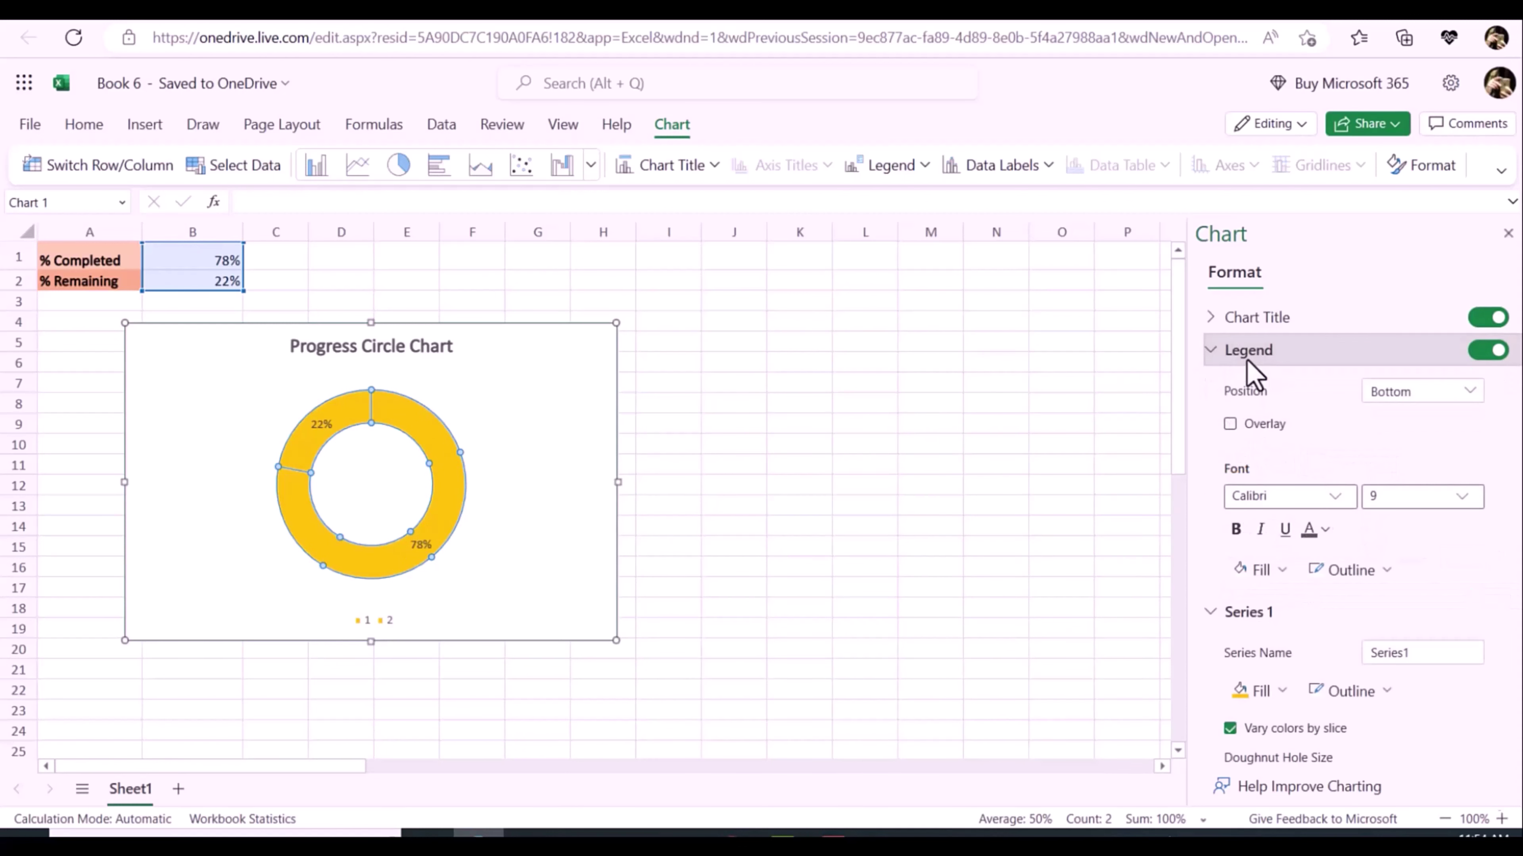
click(1373, 694)
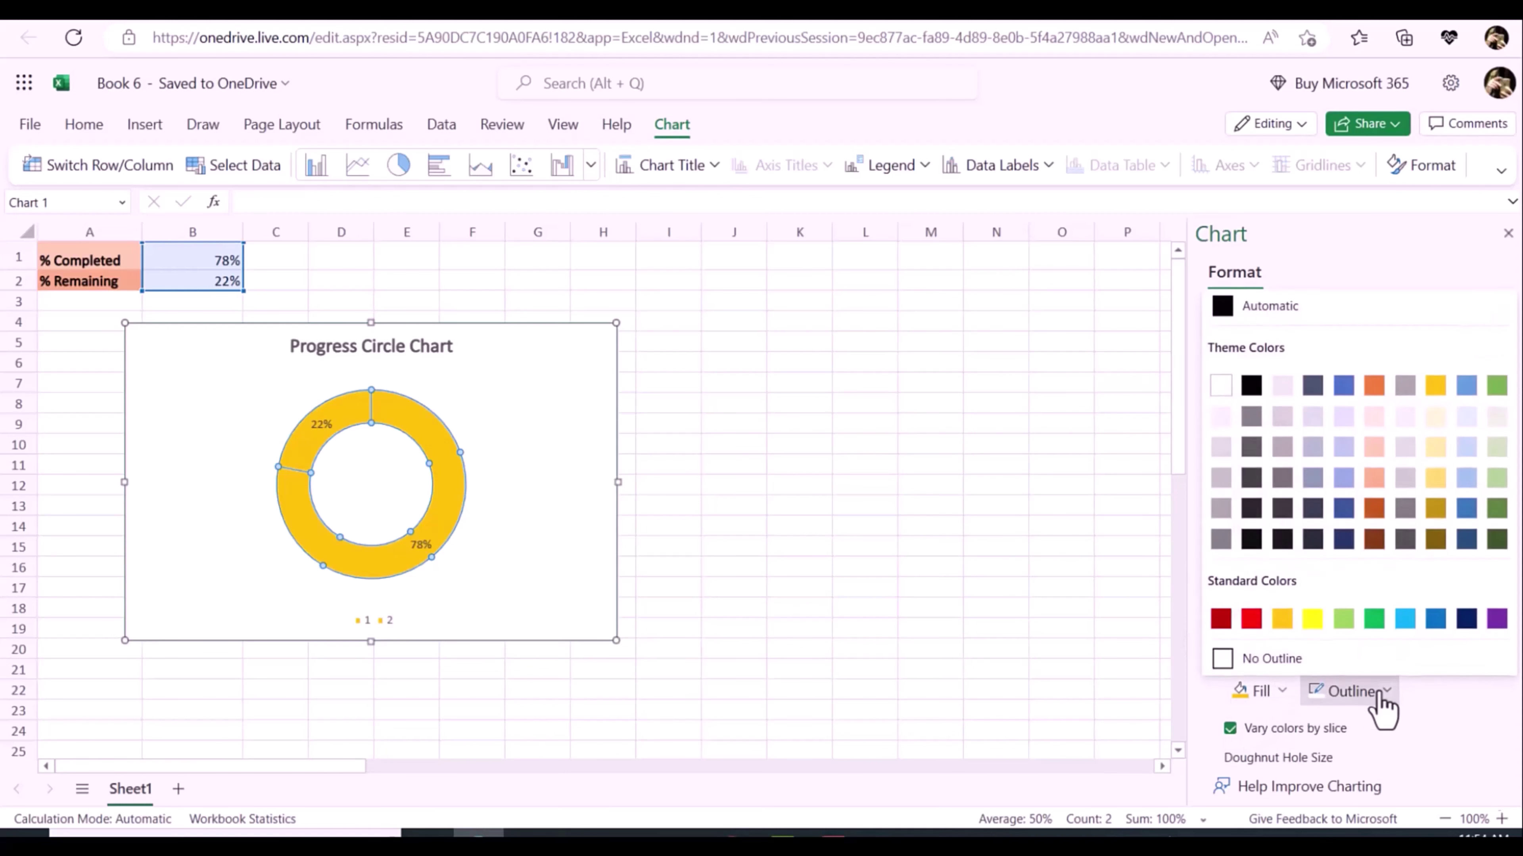
click(1399, 510)
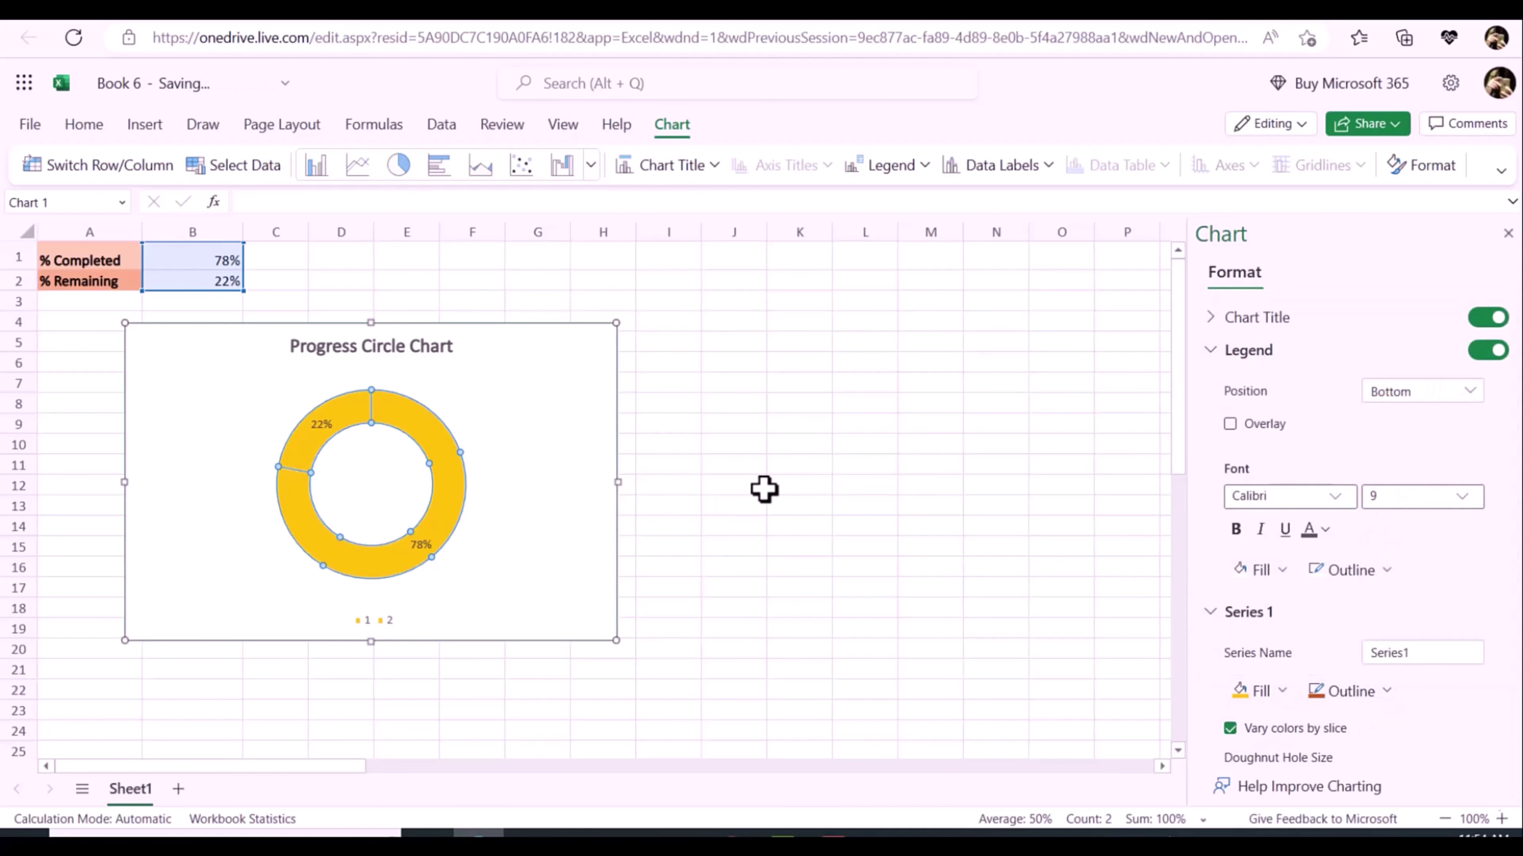
click(425, 548)
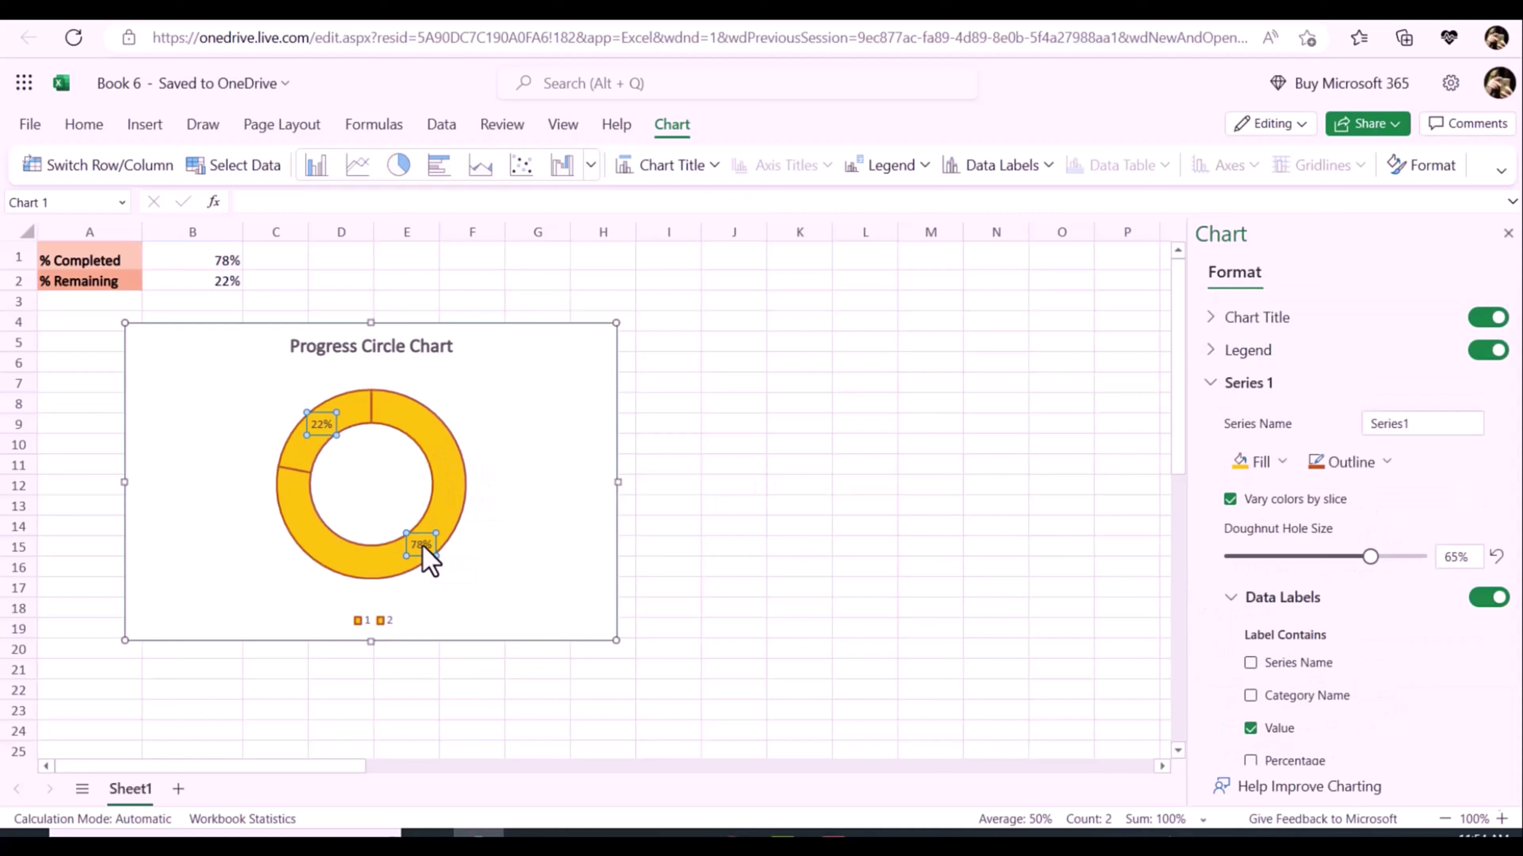
click(1391, 557)
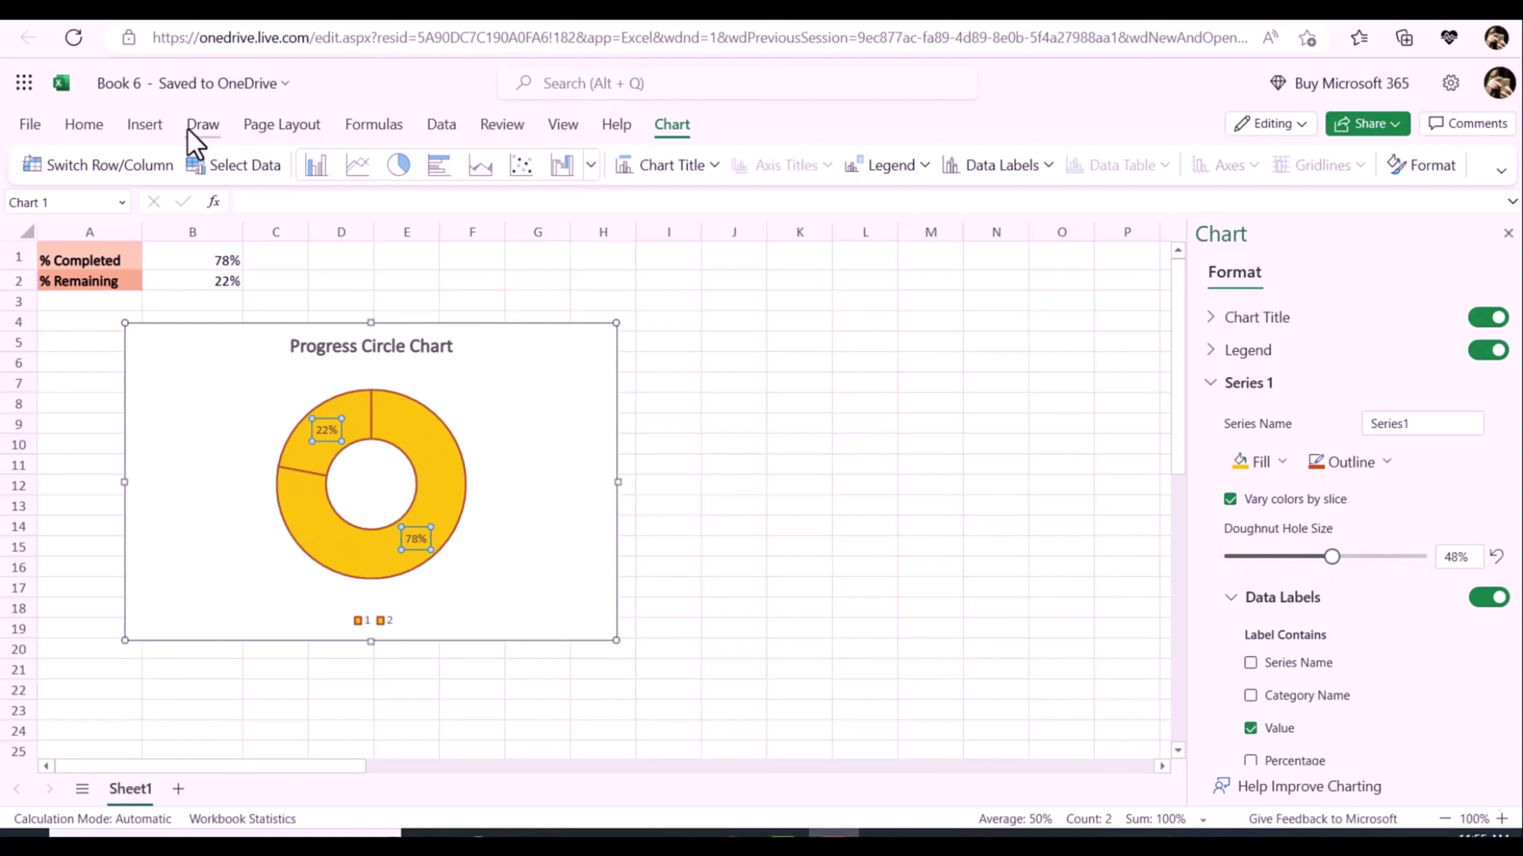
Insert a text box and drag it into the centre of the doughnut
click(139, 127)
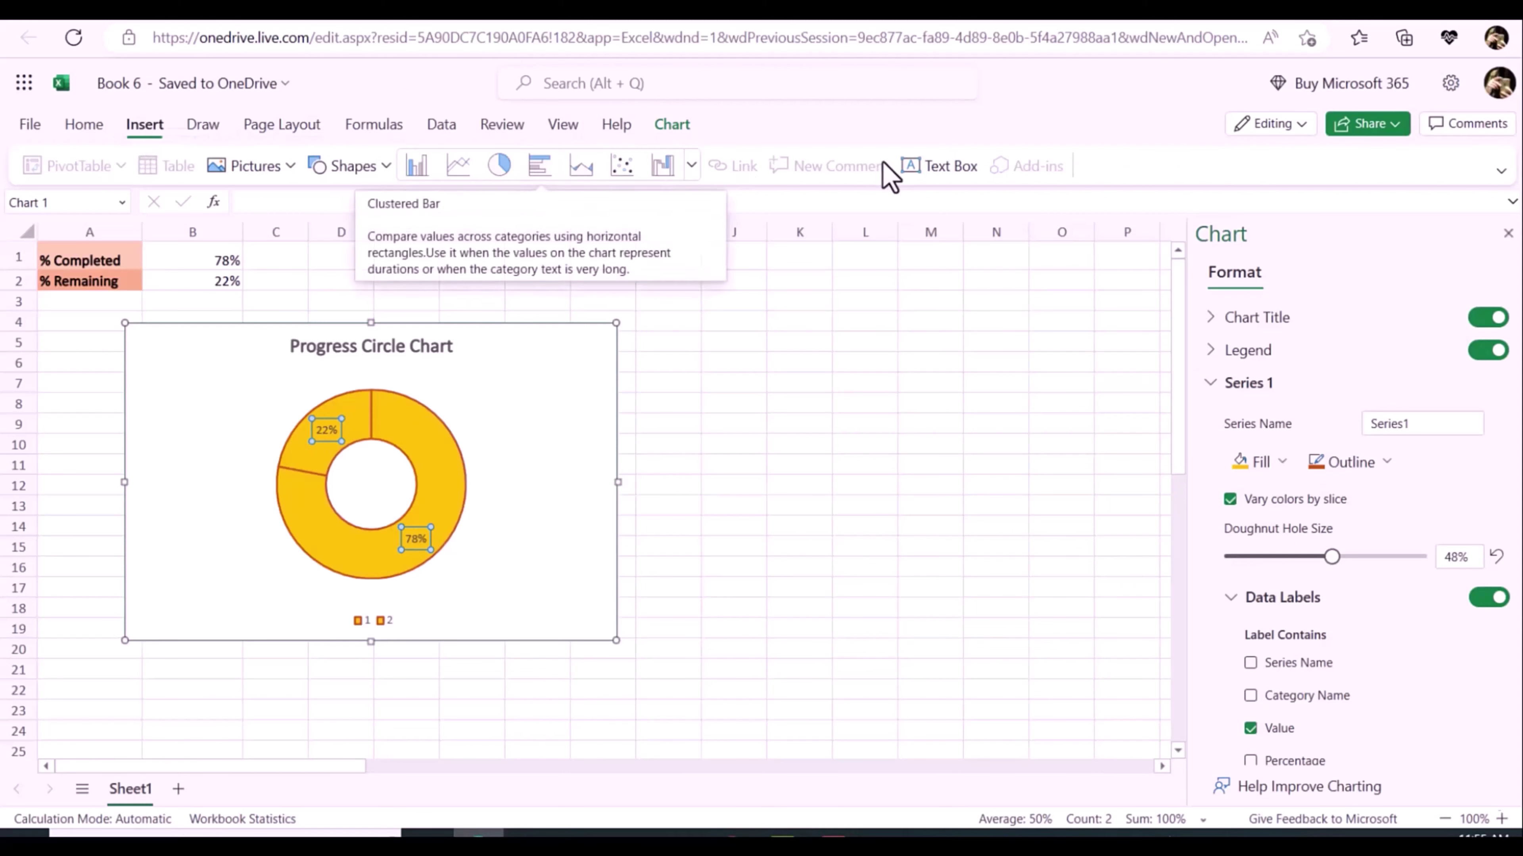
click(942, 174)
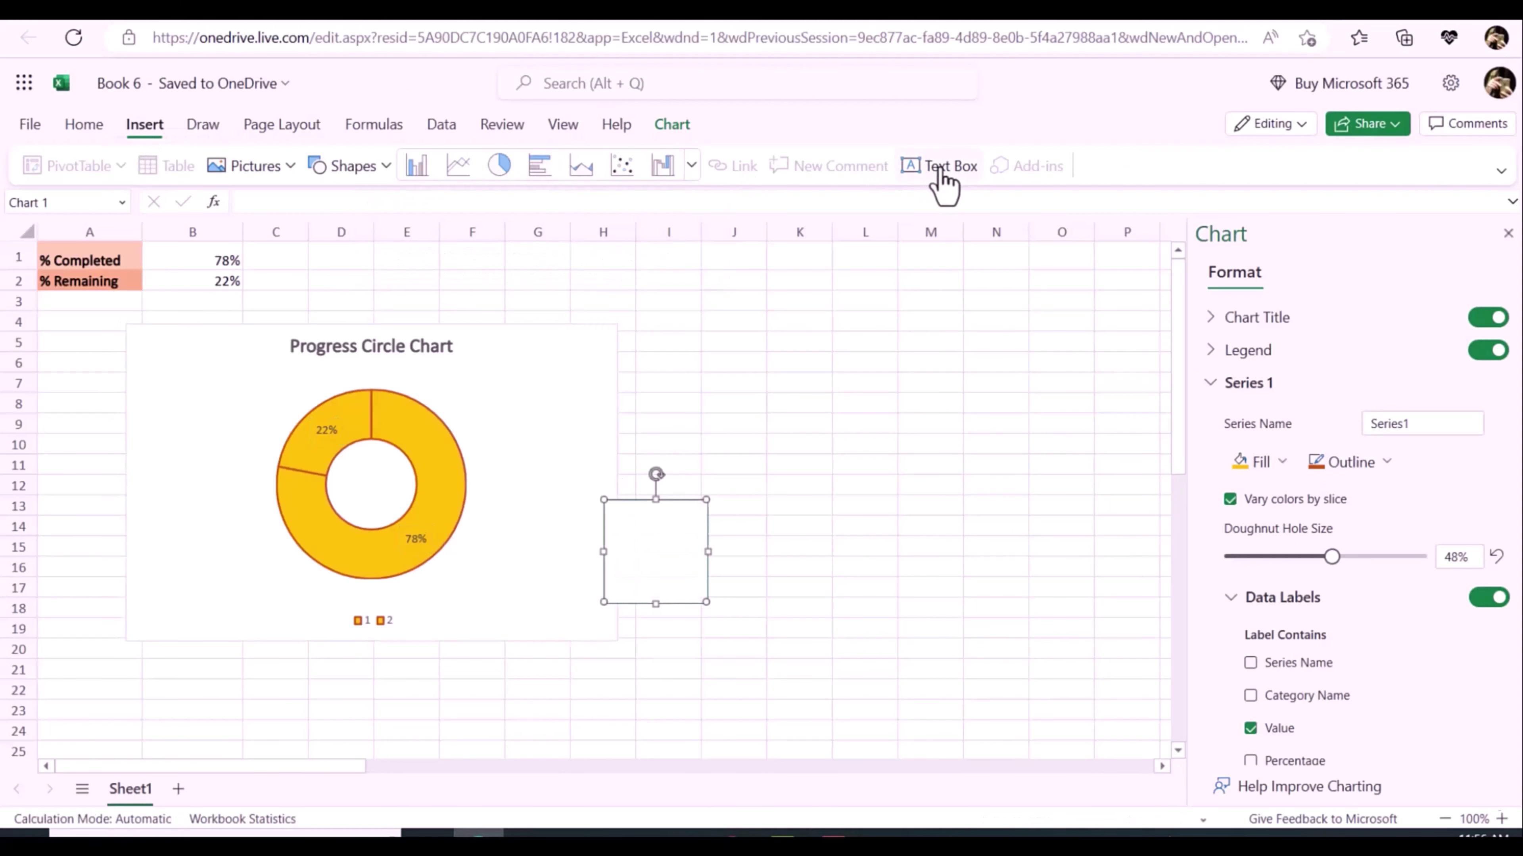
drag(627, 551, 373, 477)
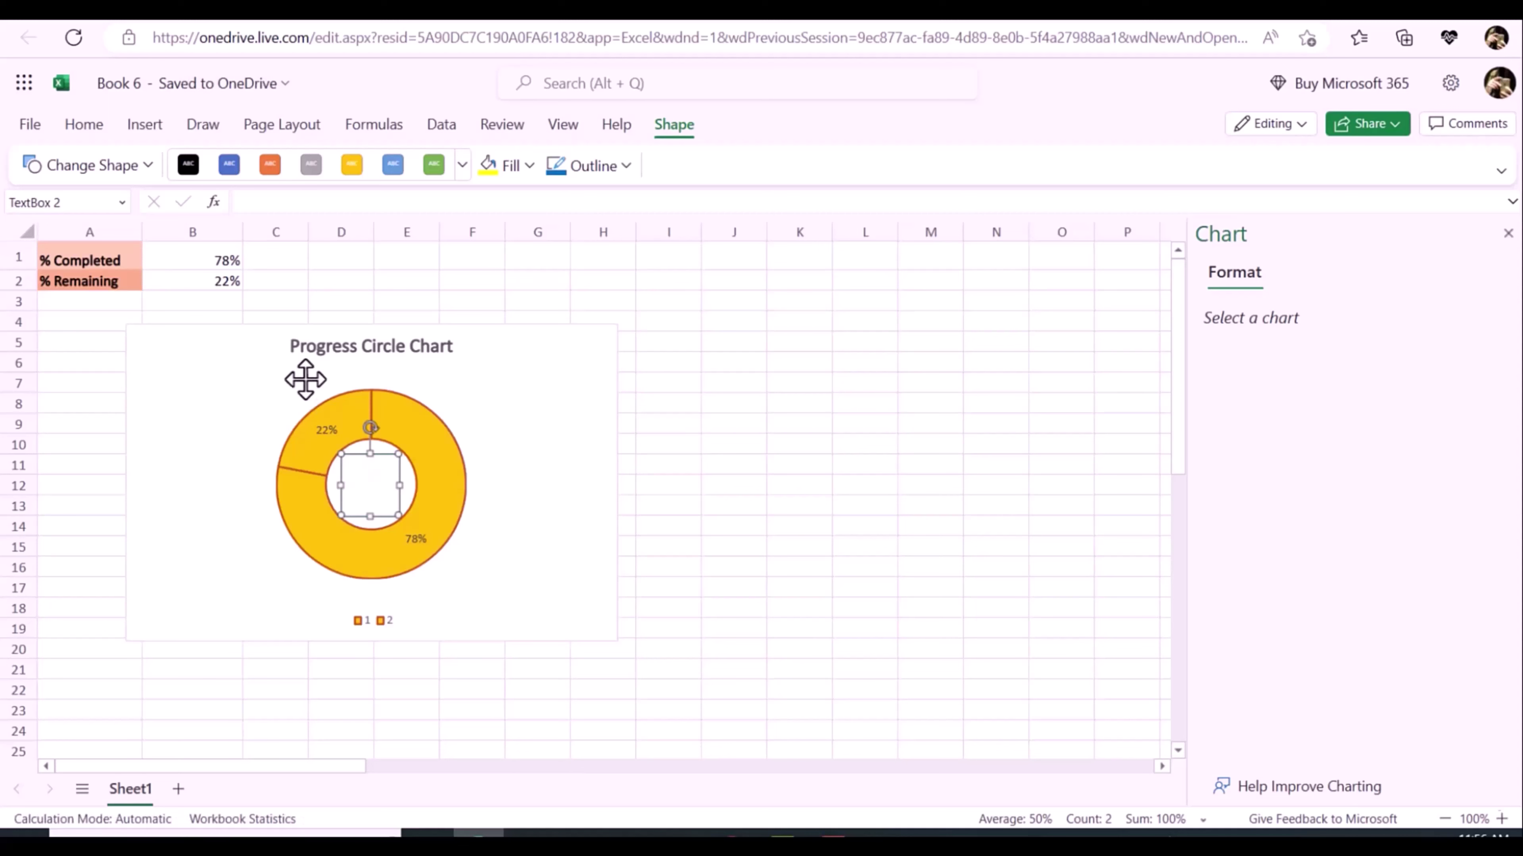
Recolour the slices blue for 78% and orange for 22%, then select the centre 78% text box
click(432, 442)
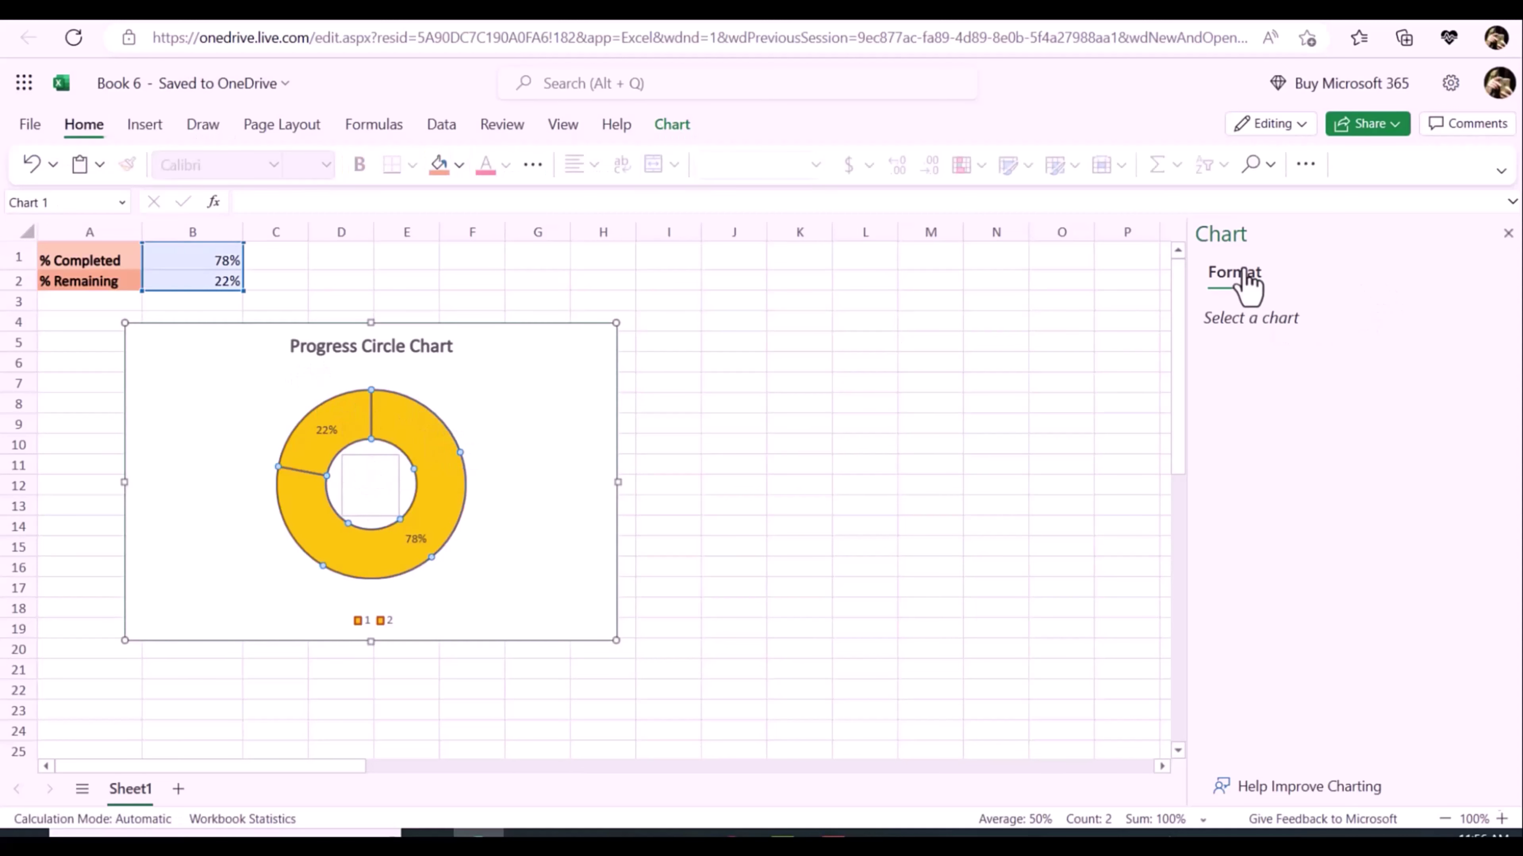
click(1247, 289)
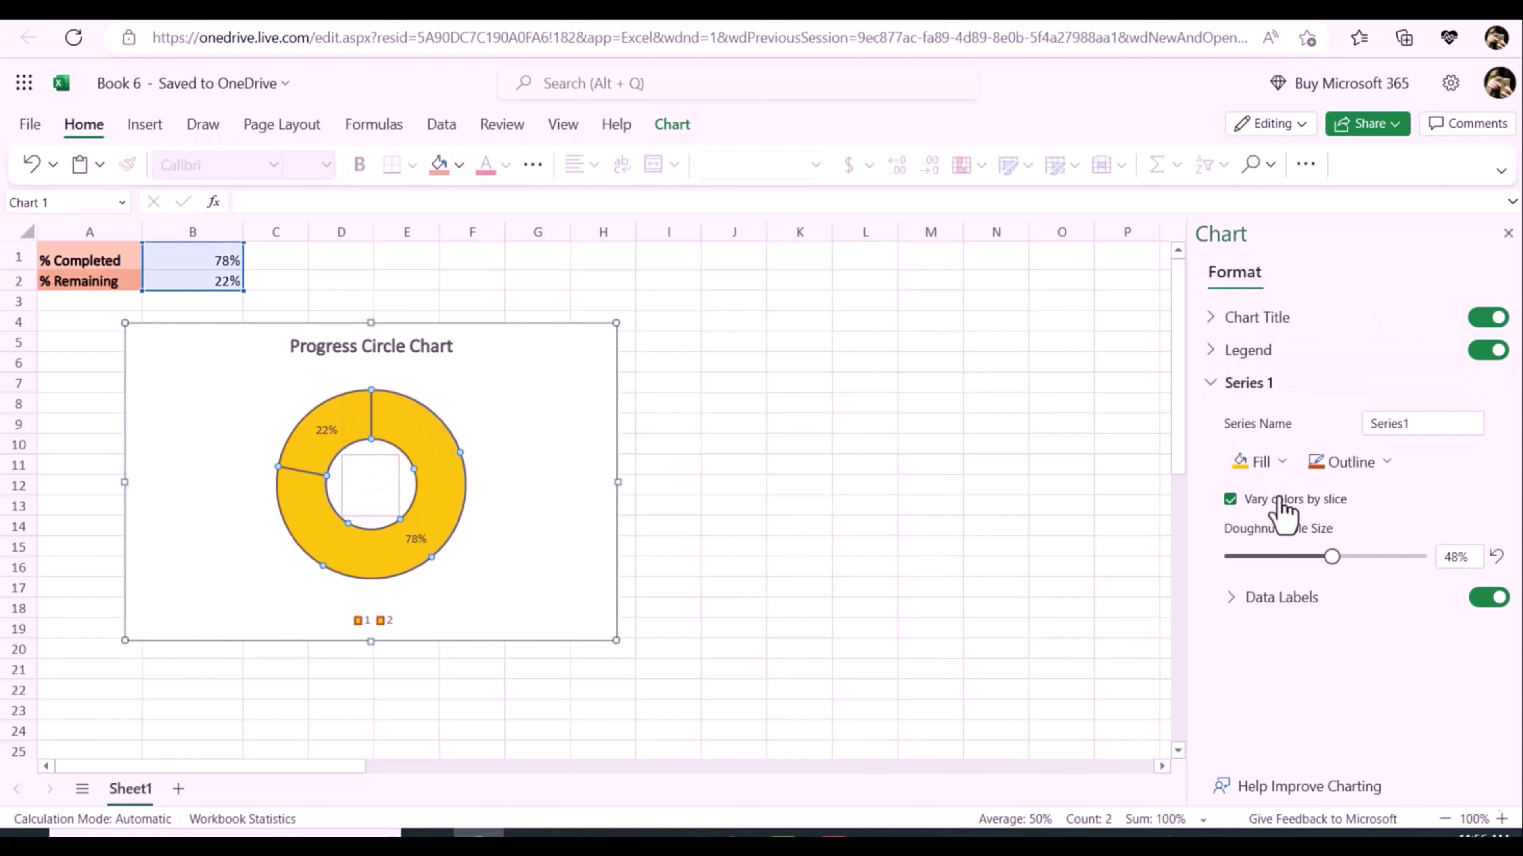
click(1230, 501)
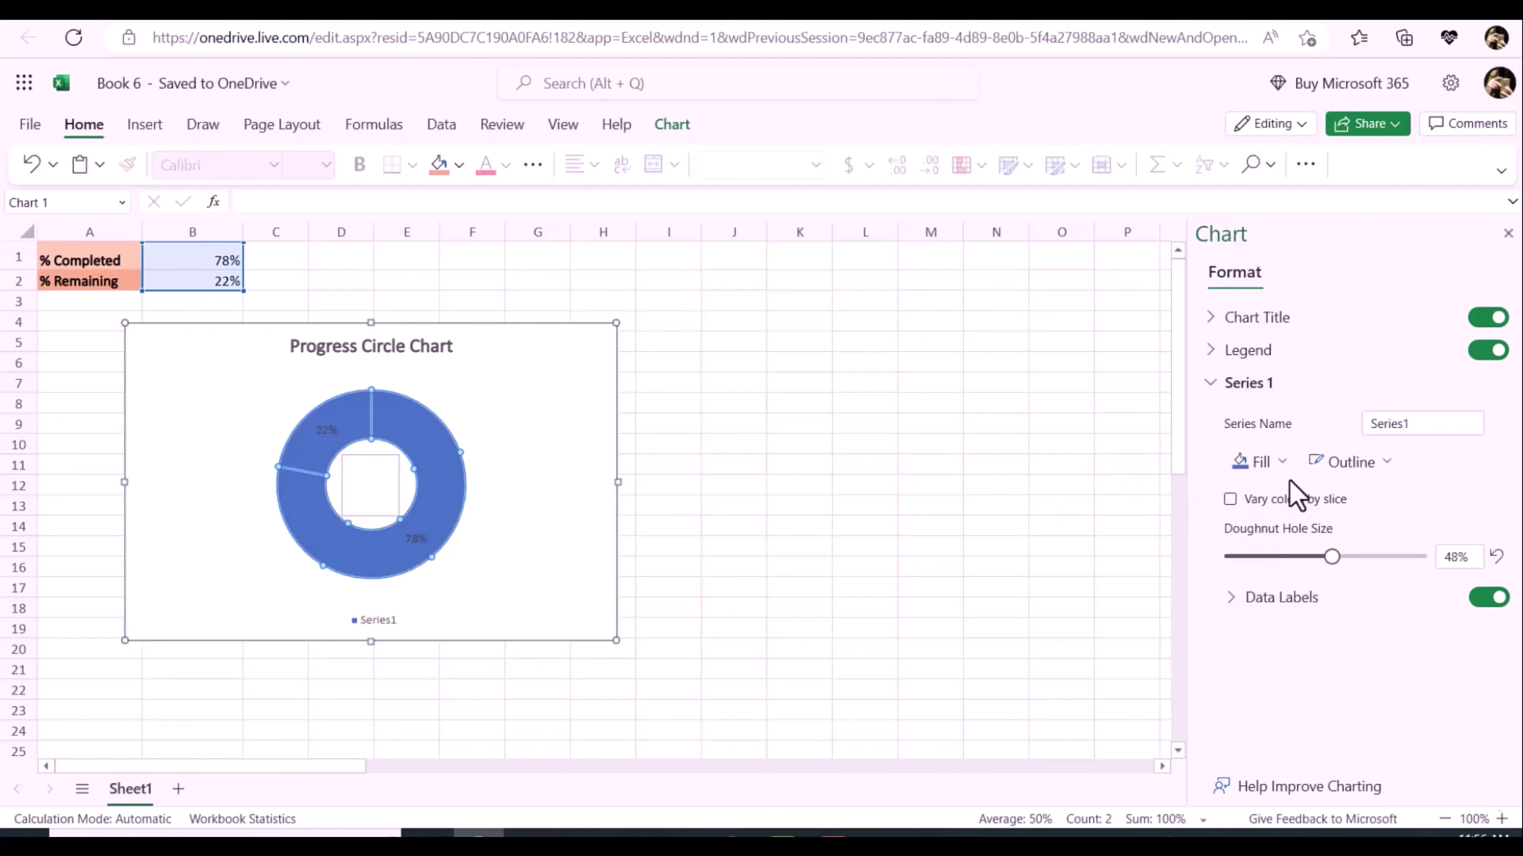
click(1281, 470)
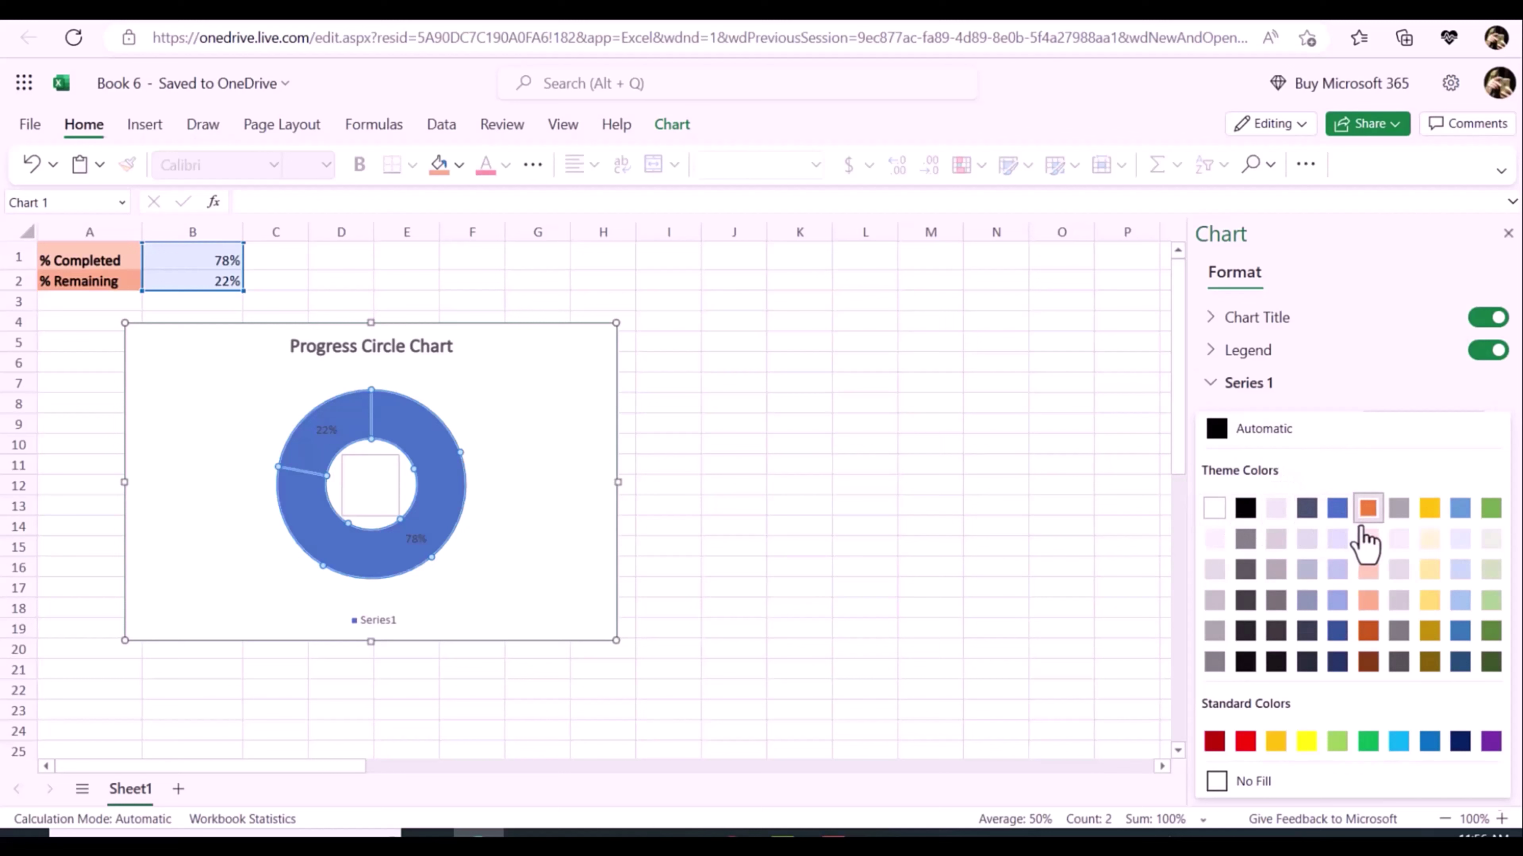
click(1367, 569)
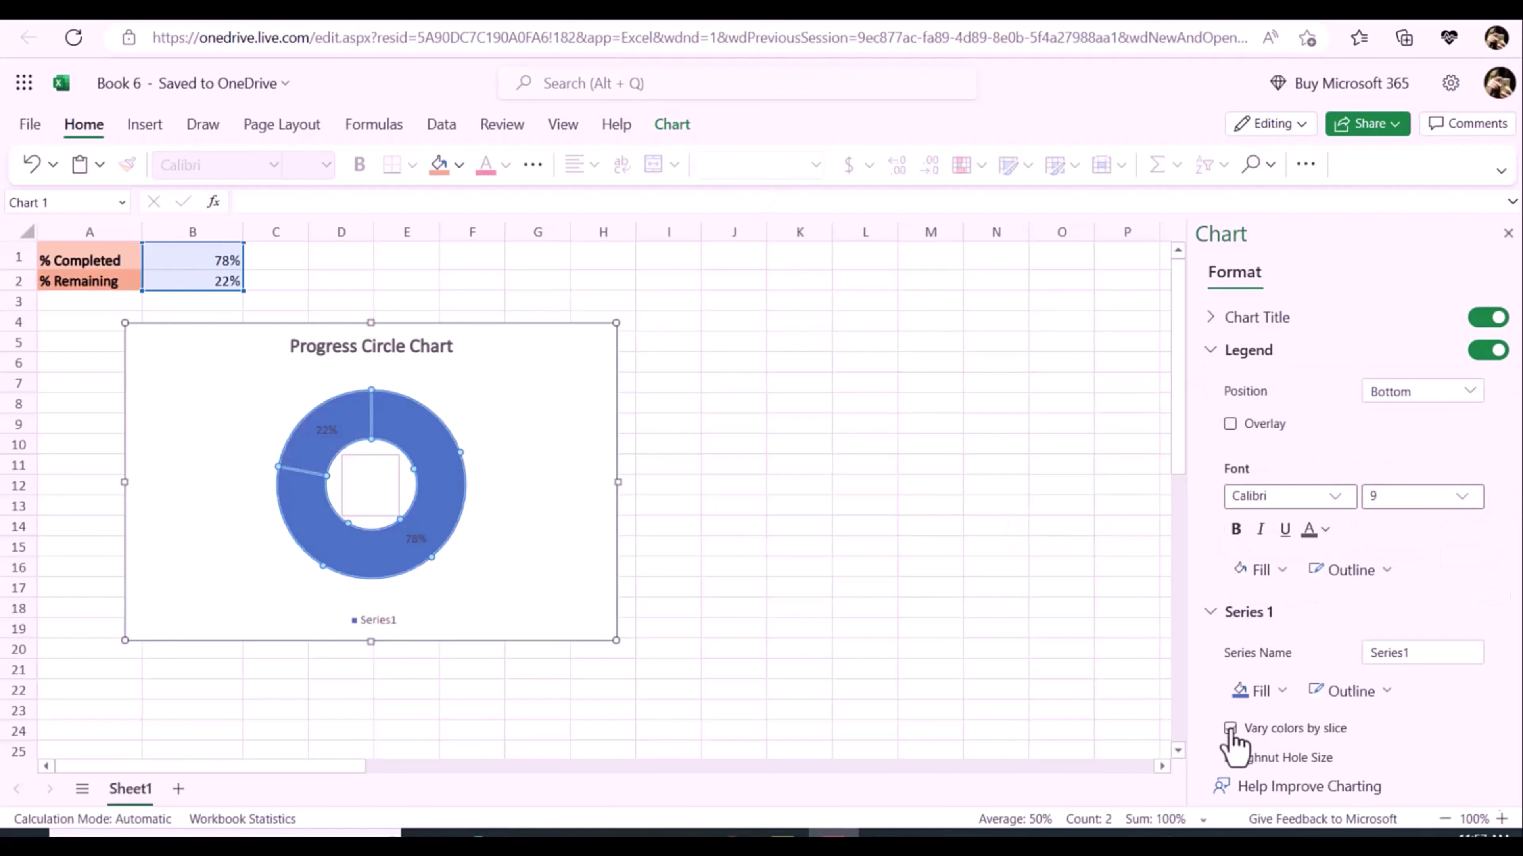
click(1229, 729)
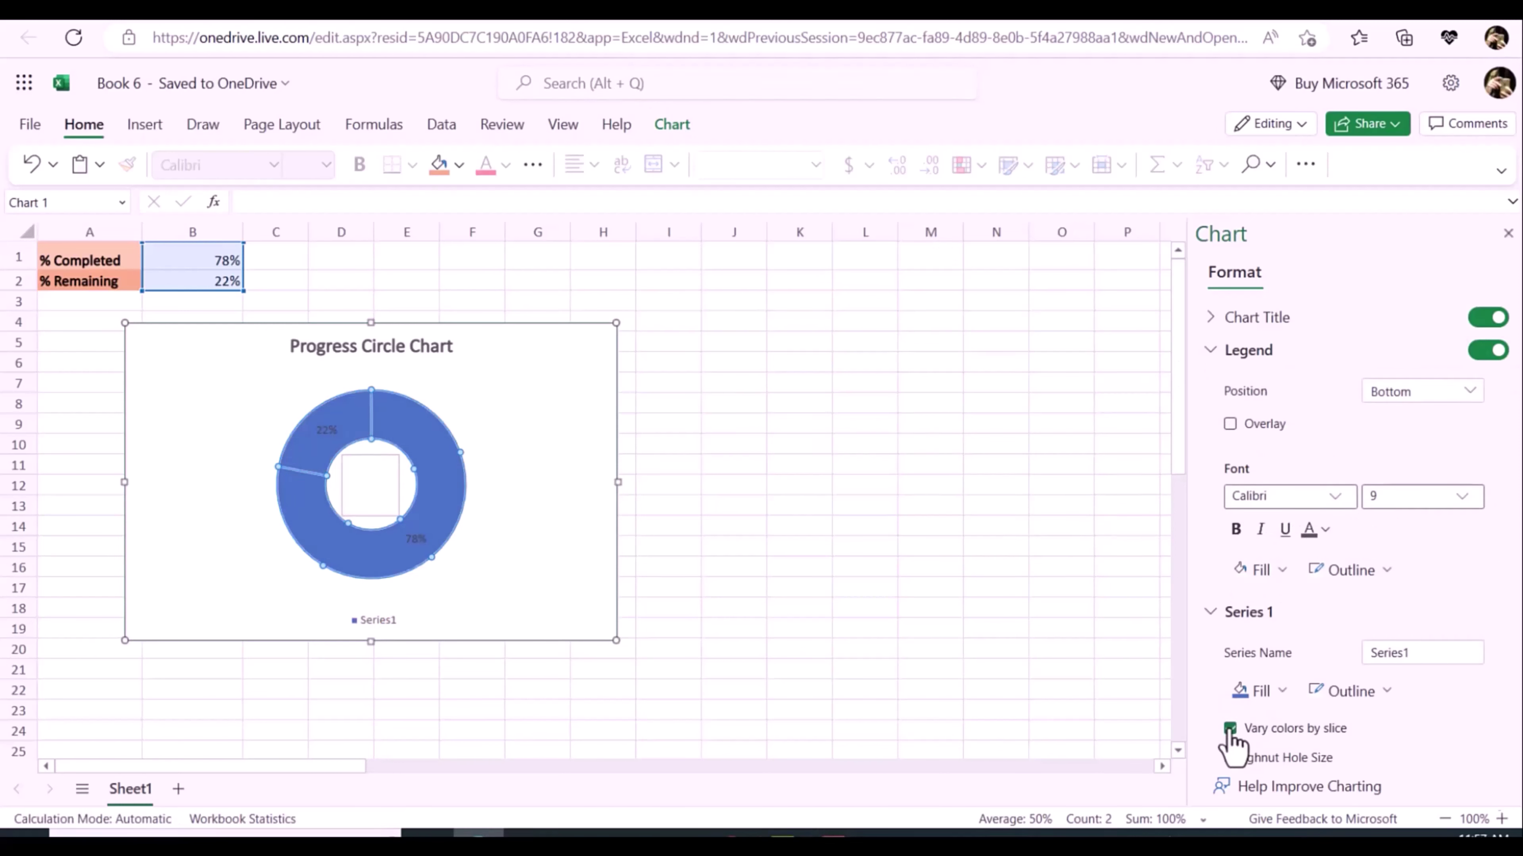
click(373, 494)
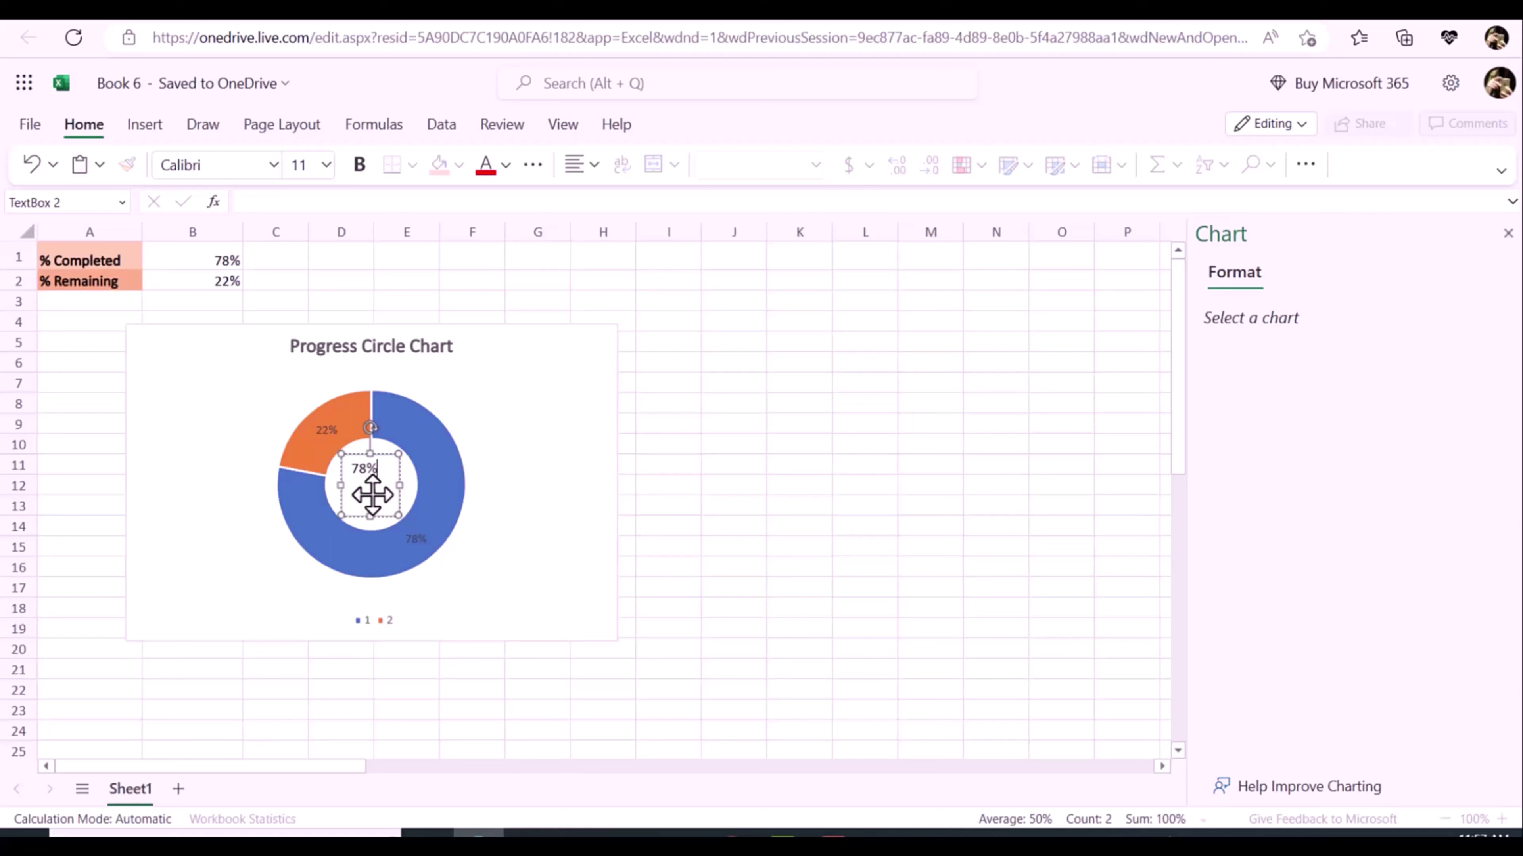
Try font sizes 20, 18 and 16 on the 78% text, widen its box, and settle on 12 pt
double_click(364, 471)
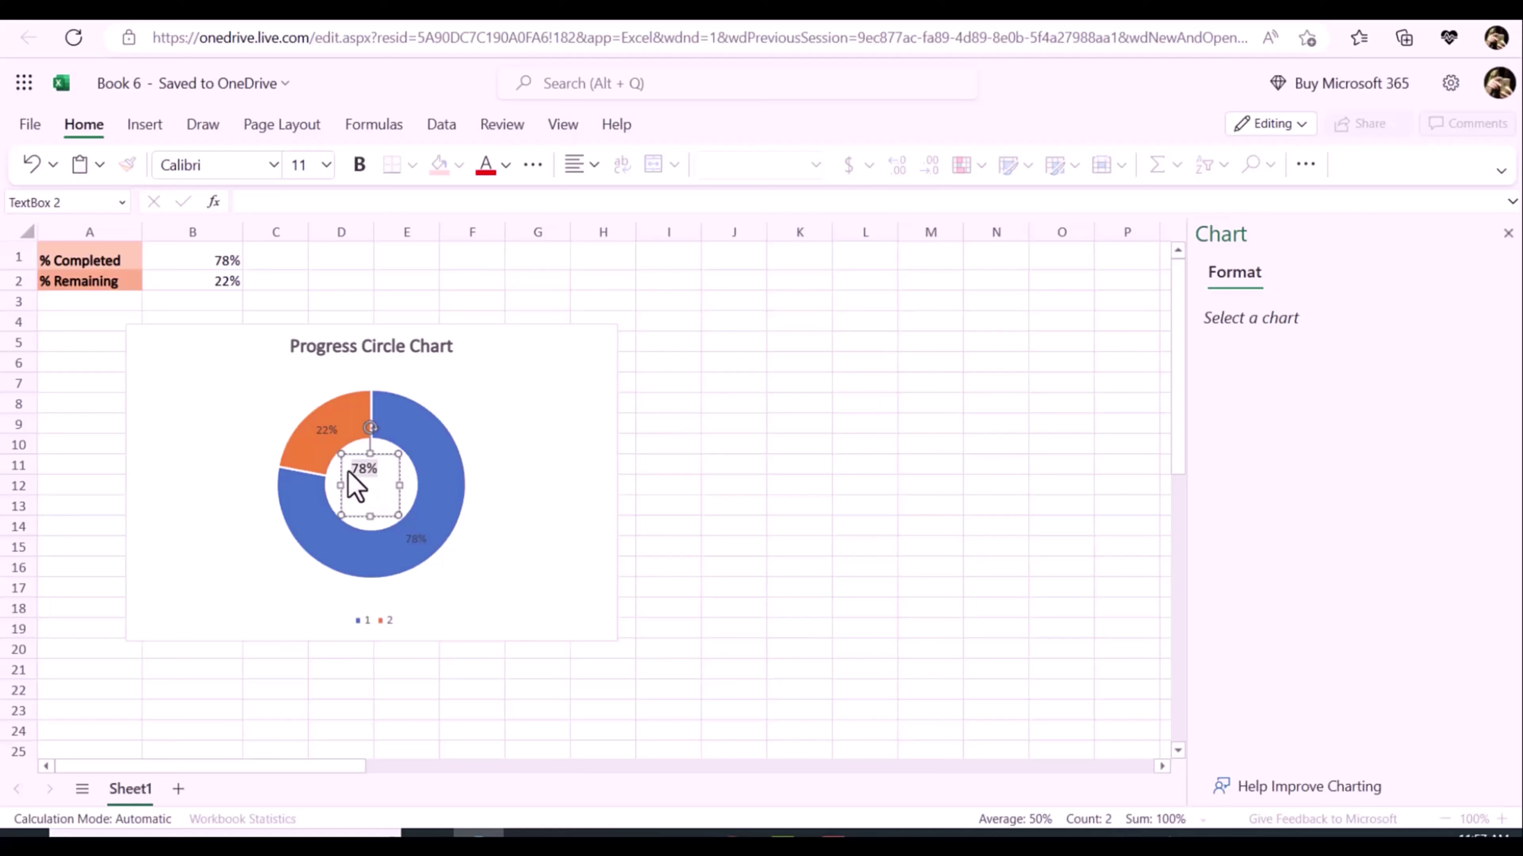
click(326, 165)
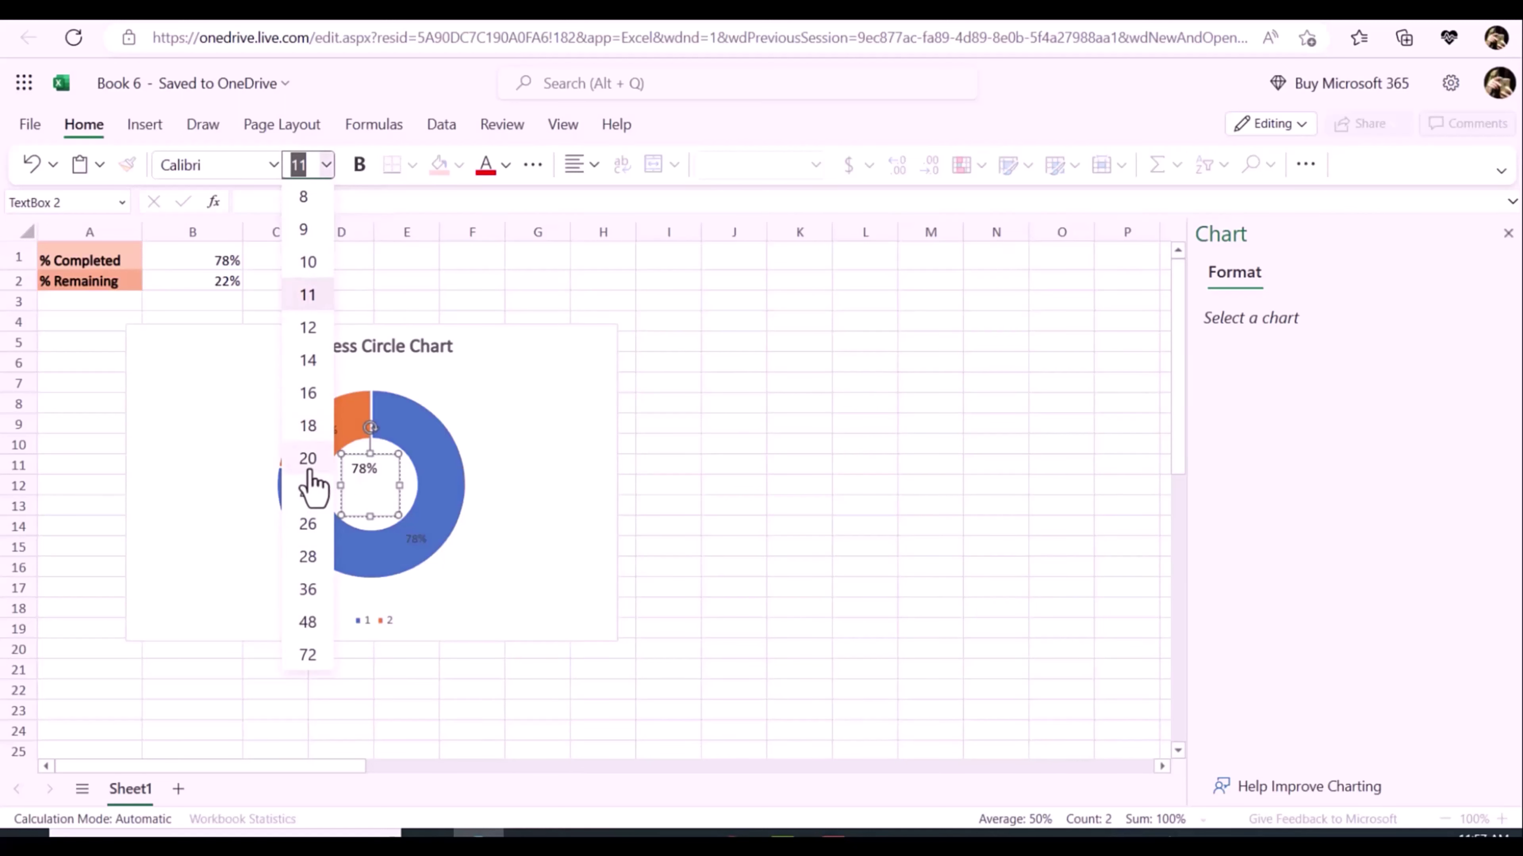
click(310, 470)
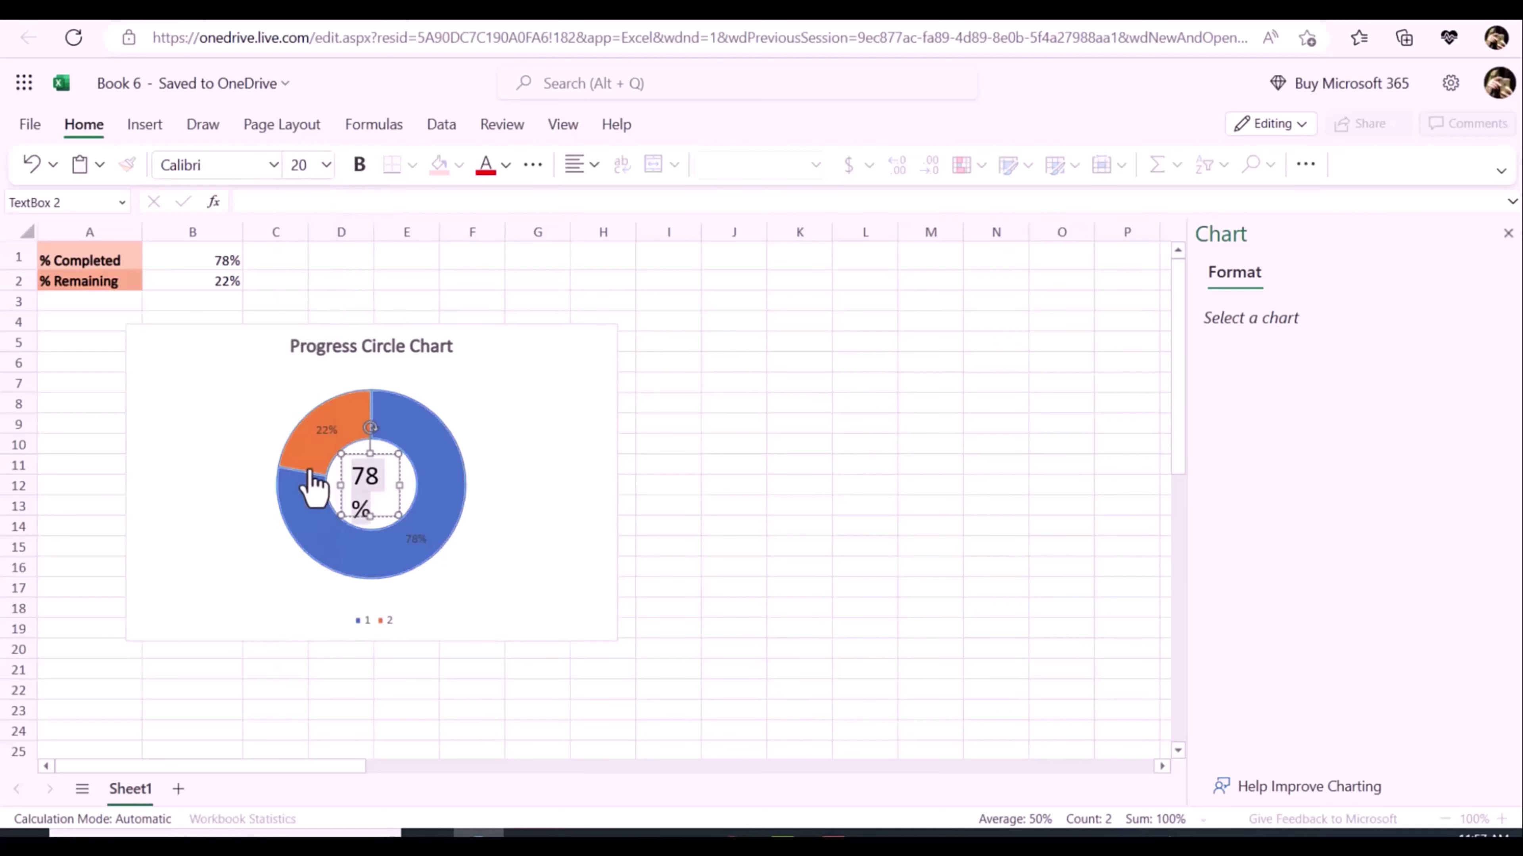
click(323, 168)
click(310, 425)
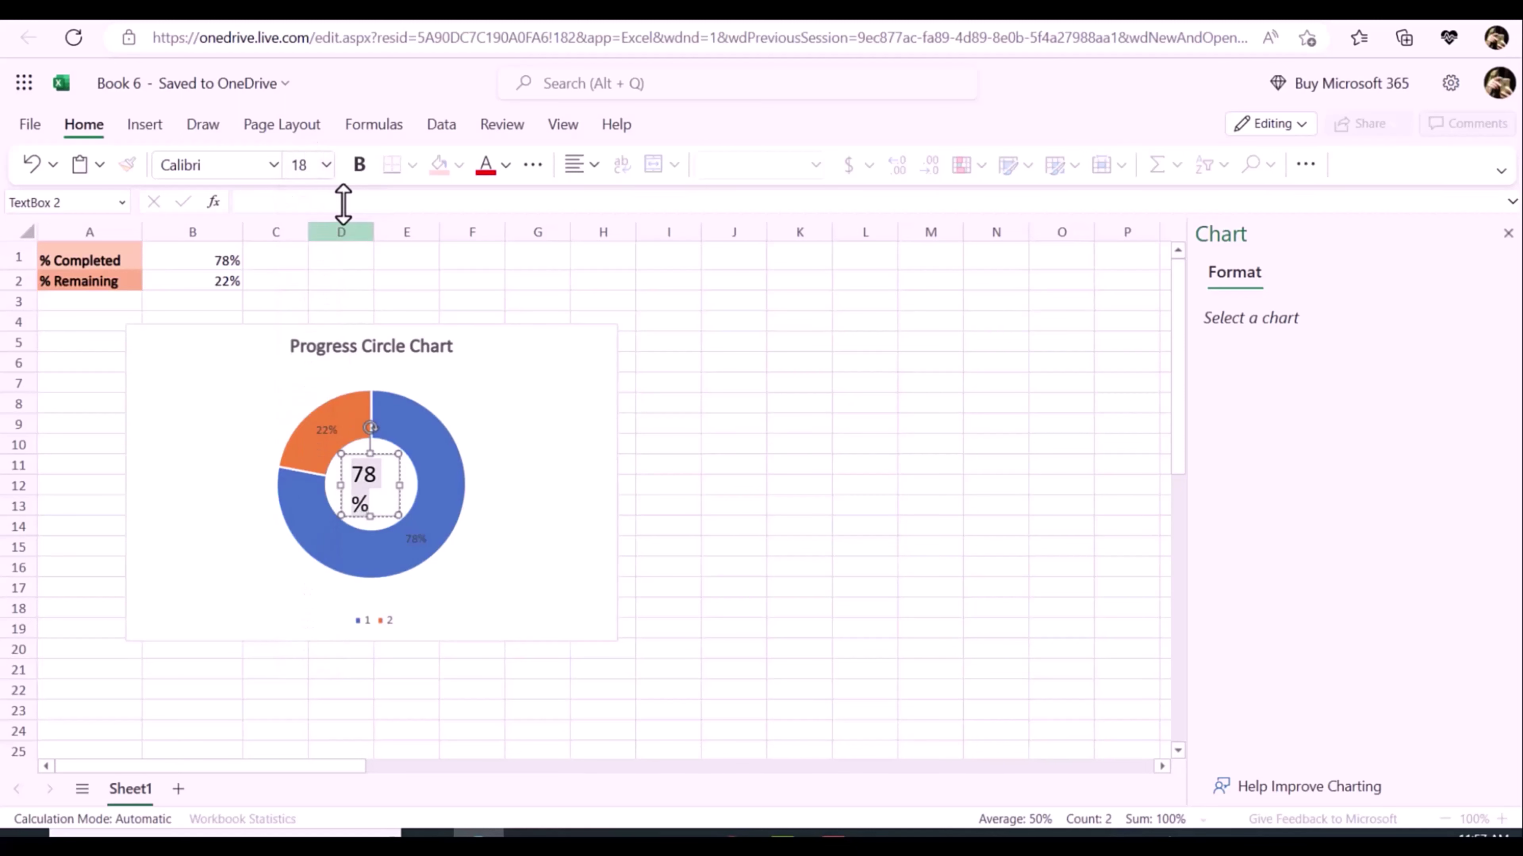
click(326, 165)
click(307, 391)
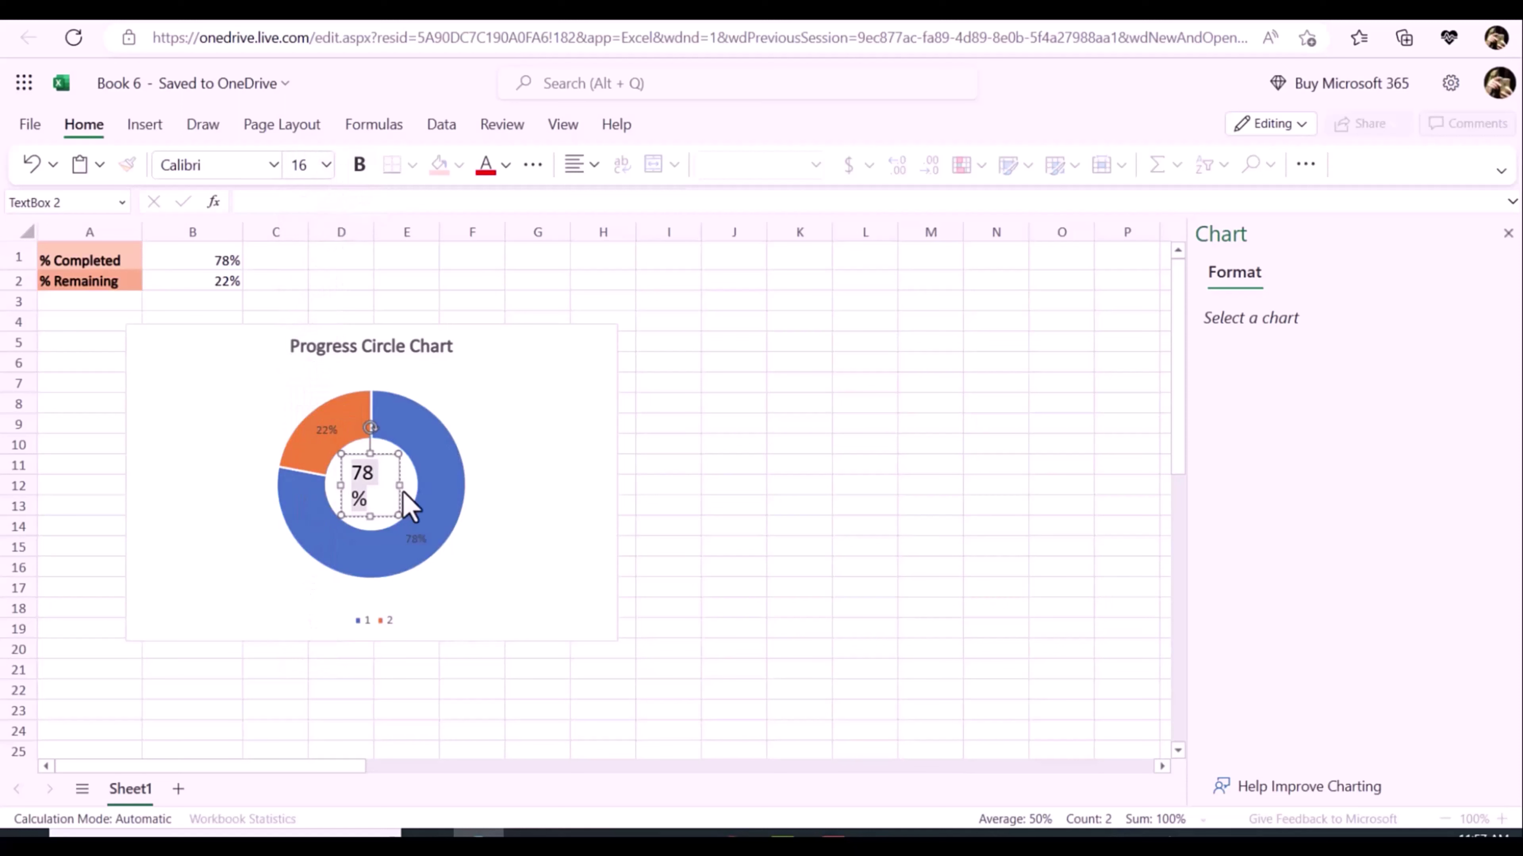
drag(398, 489, 402, 488)
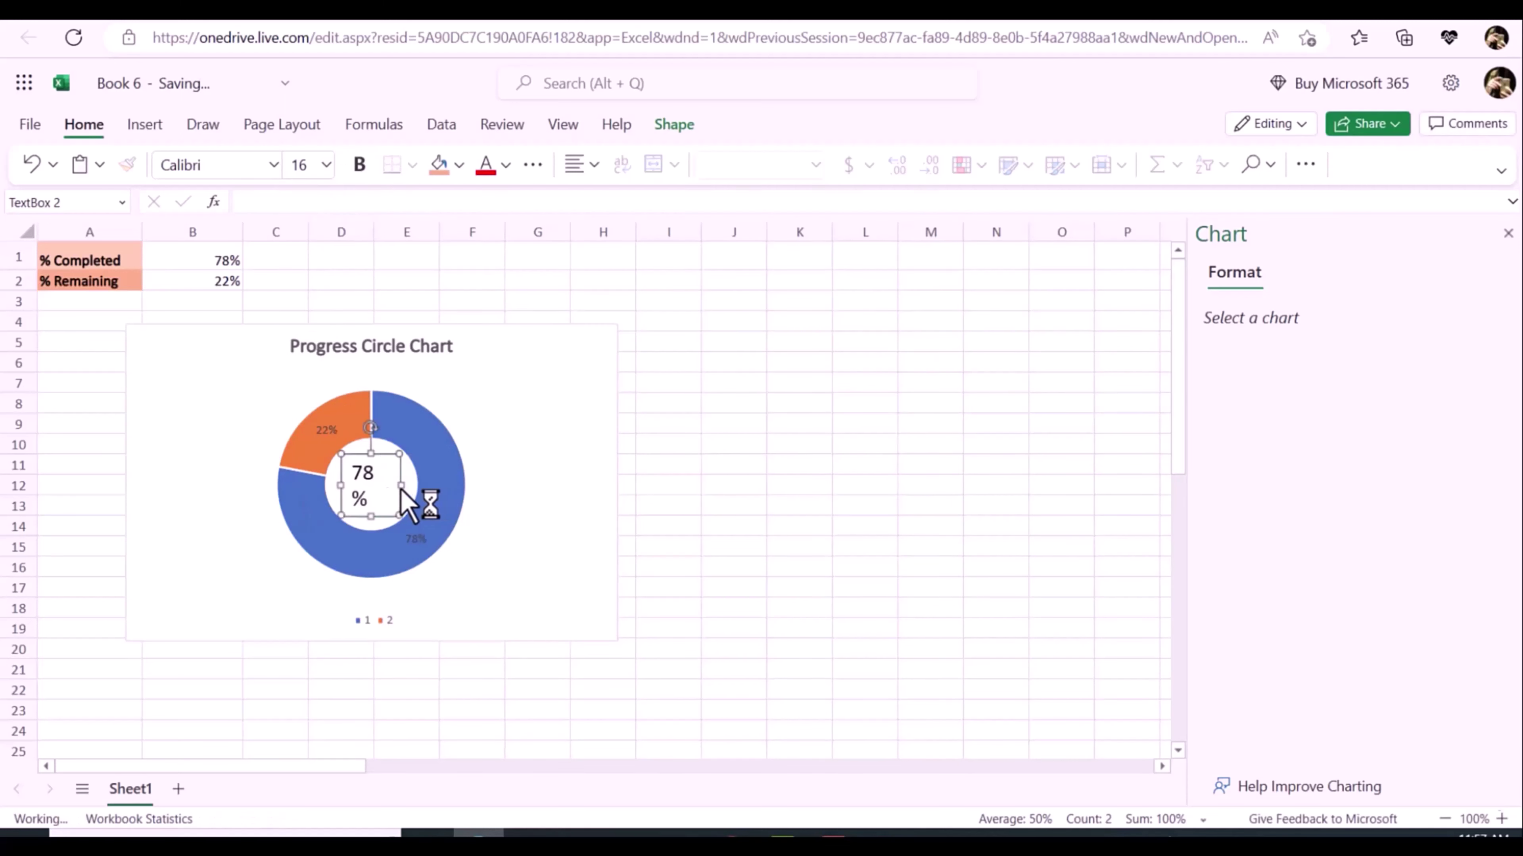
click(326, 165)
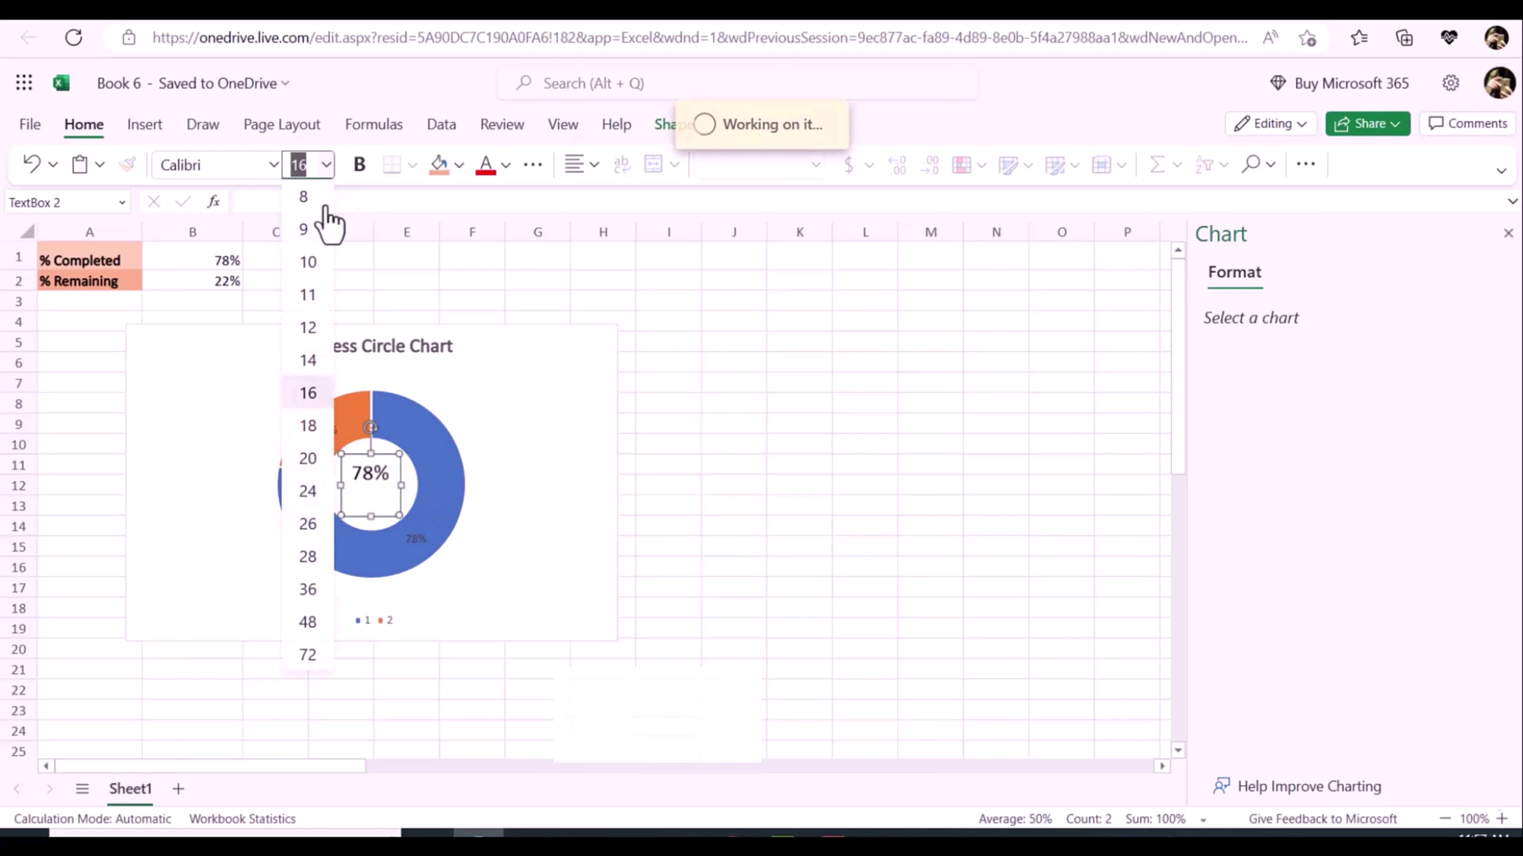
click(312, 329)
click(326, 165)
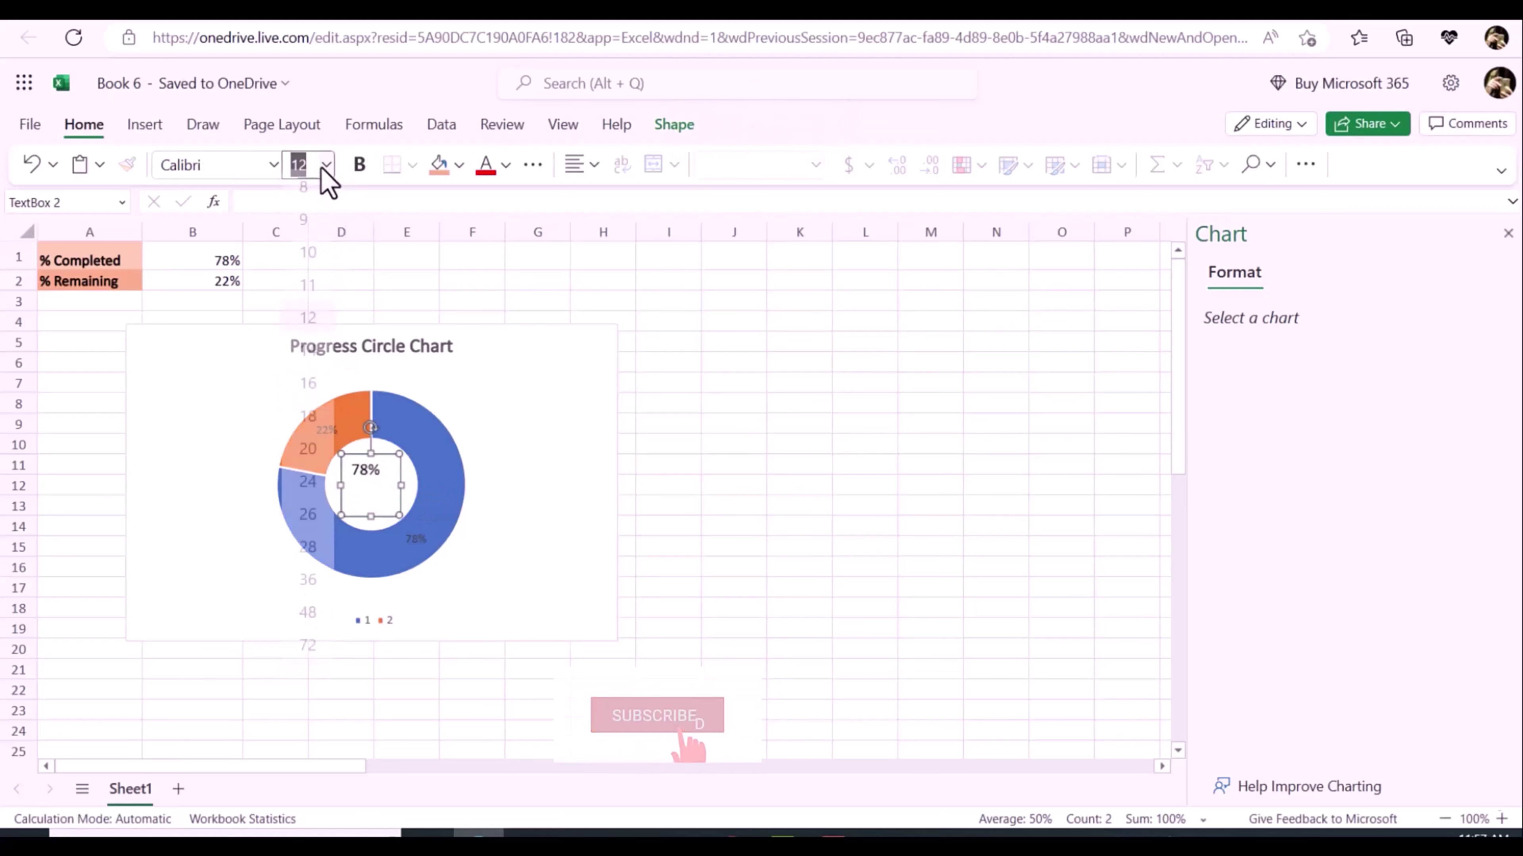